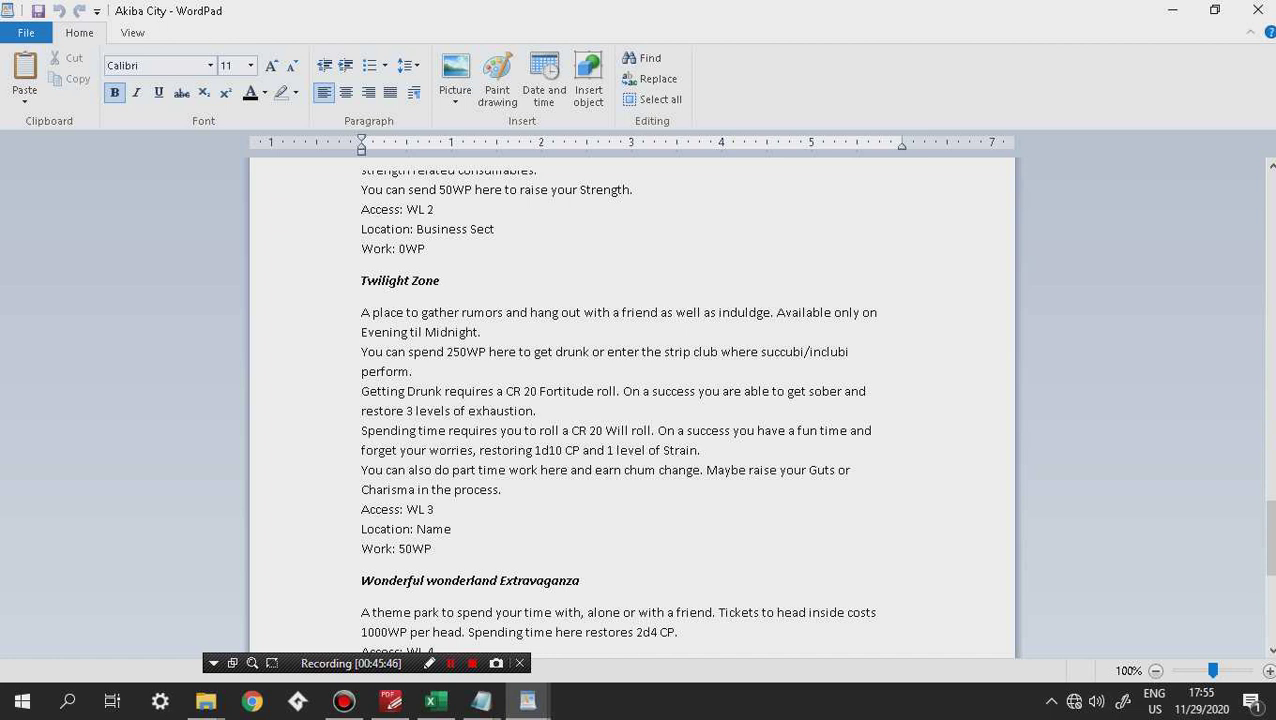
# Review the Akiba City location entries from Stickleton Technologies to Twilight Zone, and minimize the document to return to the file windows
pyautogui.scroll(4, 632, 400)
pyautogui.scroll(2, 632, 400)
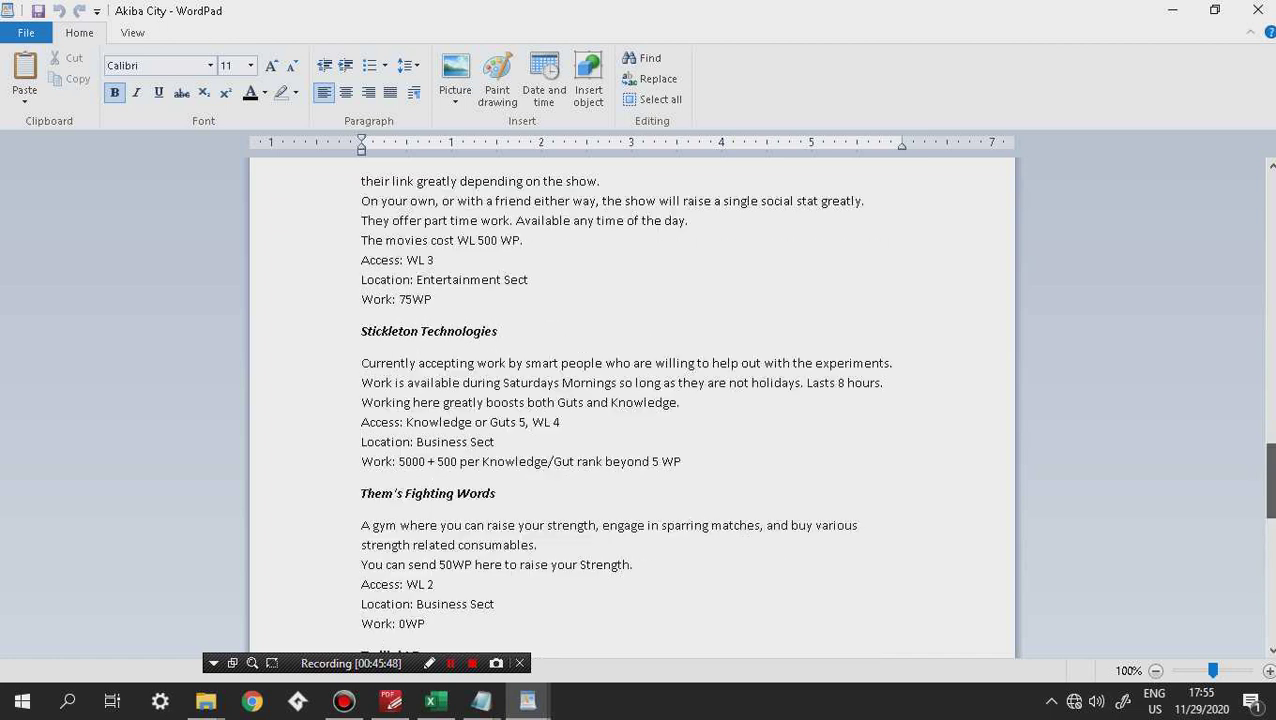
pyautogui.scroll(-4, 632, 400)
pyautogui.scroll(-1, 632, 400)
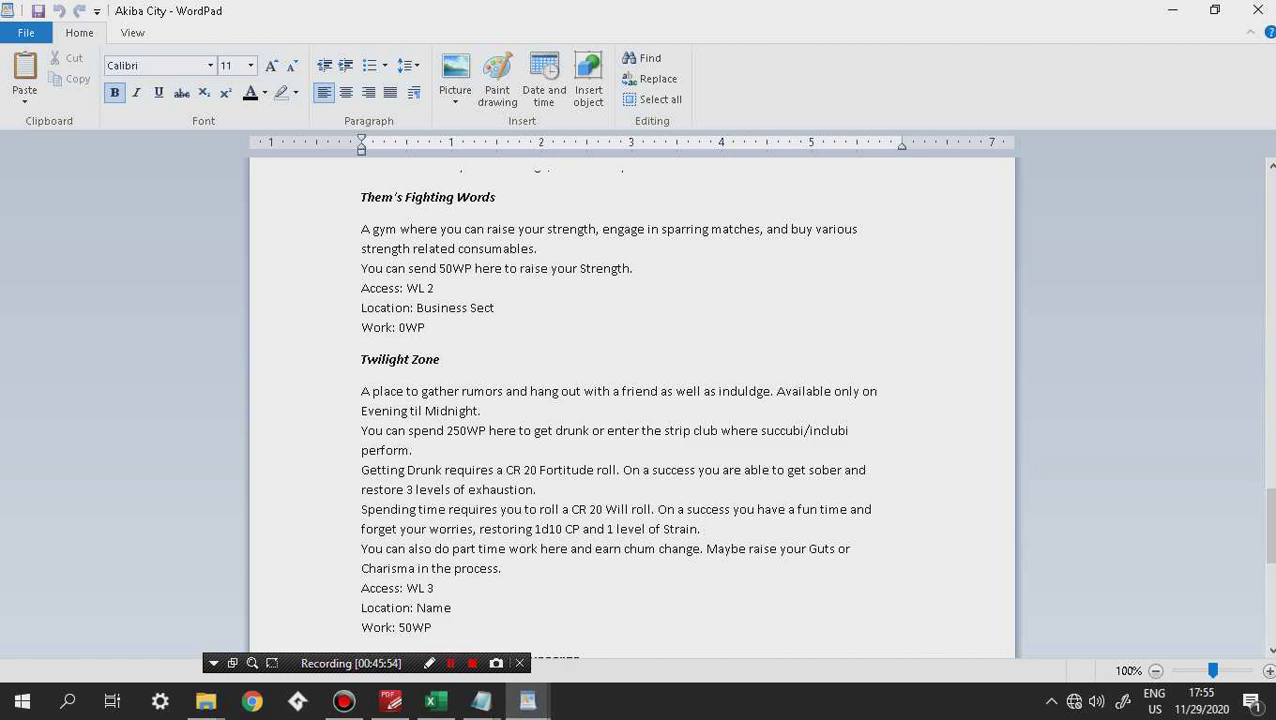
pyautogui.click(1173, 10)
pyautogui.click(1173, 10)
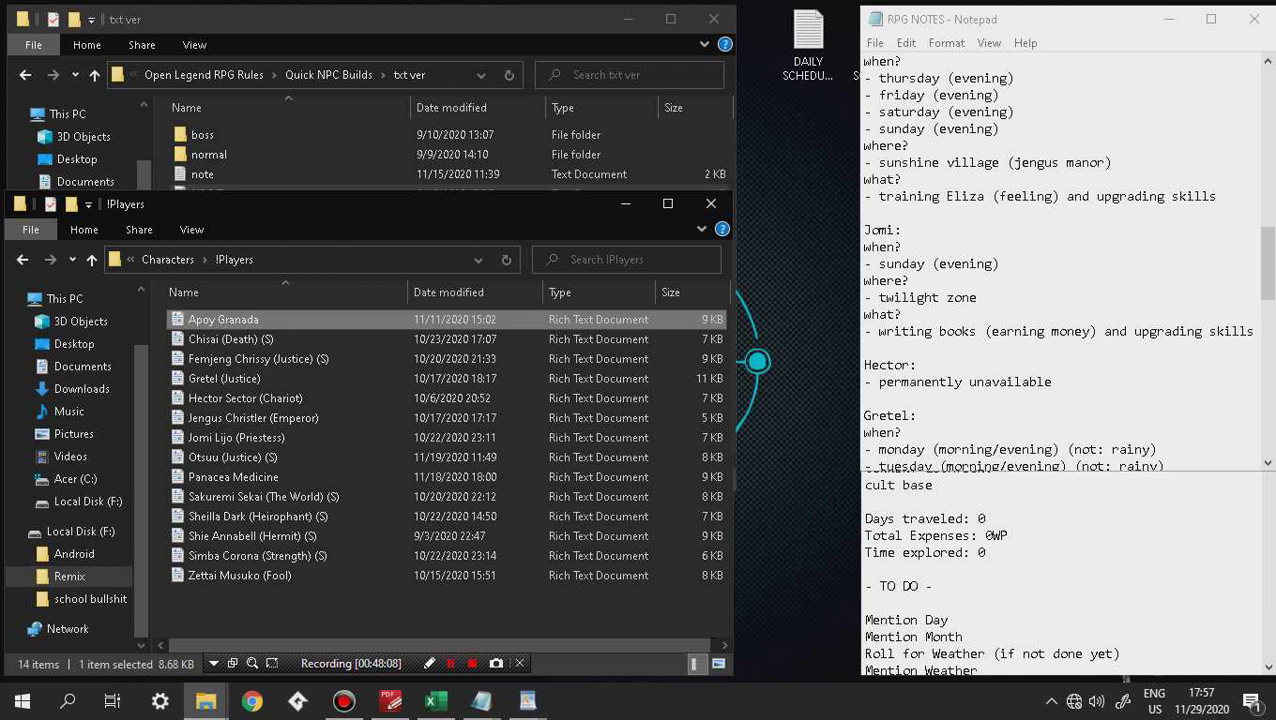
# Check the current time and location in the OPEN LEGEND notes and read the session plan at the start of RPG NOTES
pyautogui.click(866, 501)
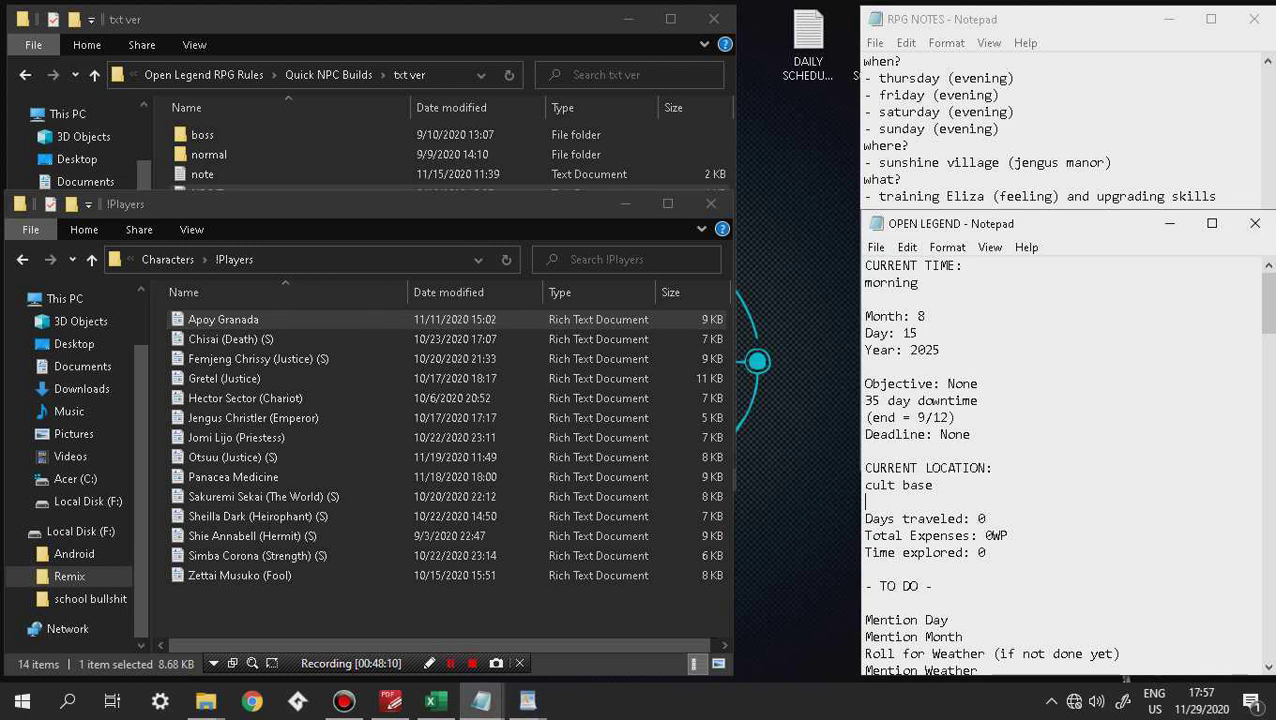
pyautogui.hotkey('alt', 'Tab')
pyautogui.scroll(10, 1060, 260)
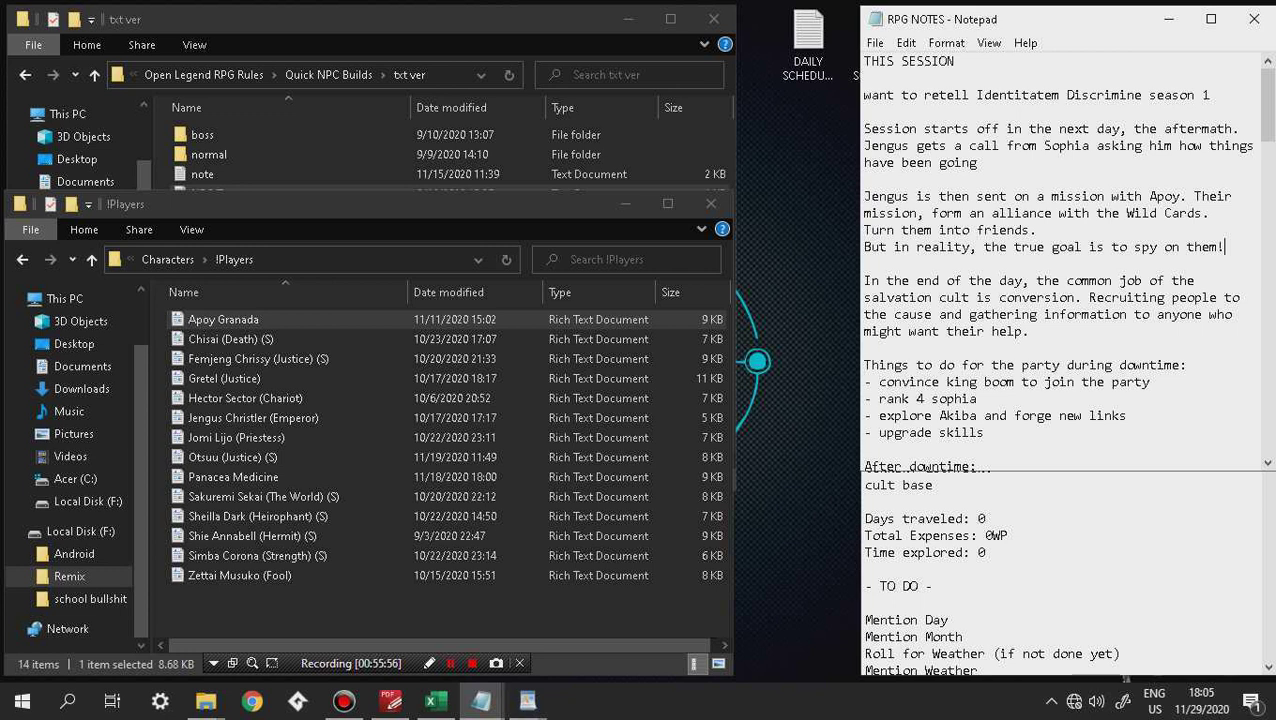
pyautogui.hotkey('alt', 'Tab')
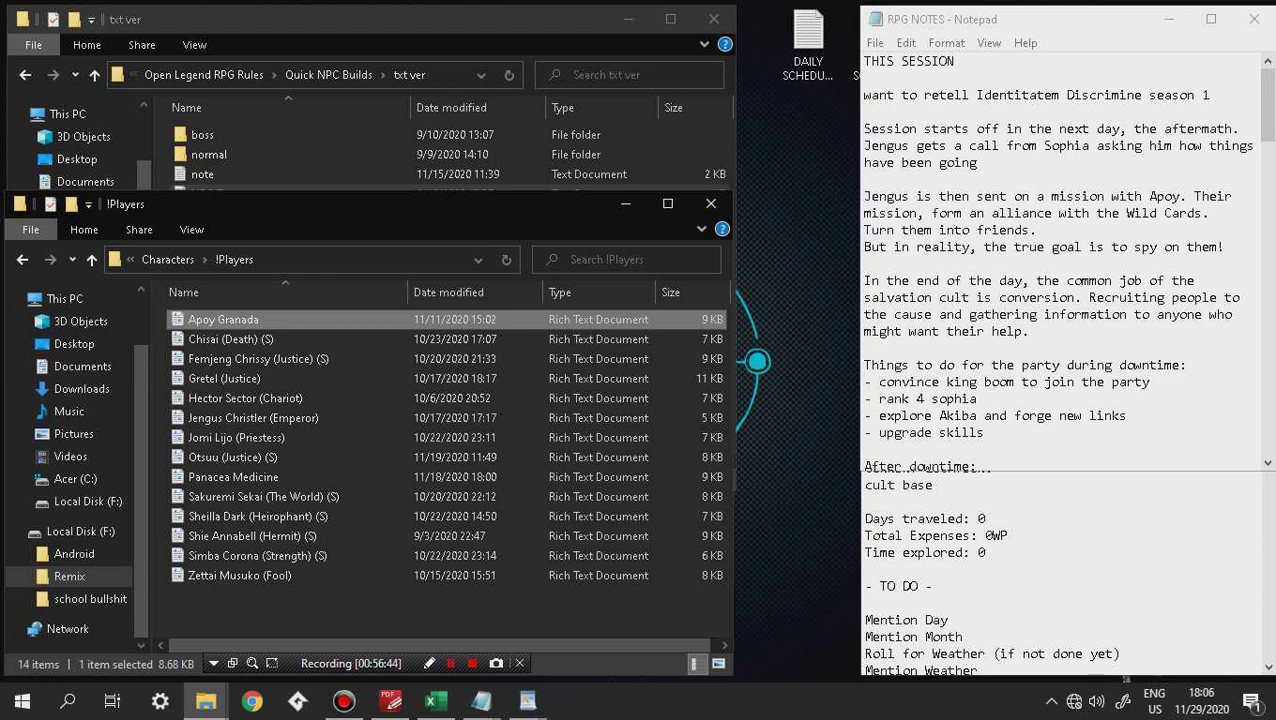
# Bring up the open Apoy Granada document to check its familiar link bonuses, and return to the file windows
pyautogui.moveTo(390, 700)
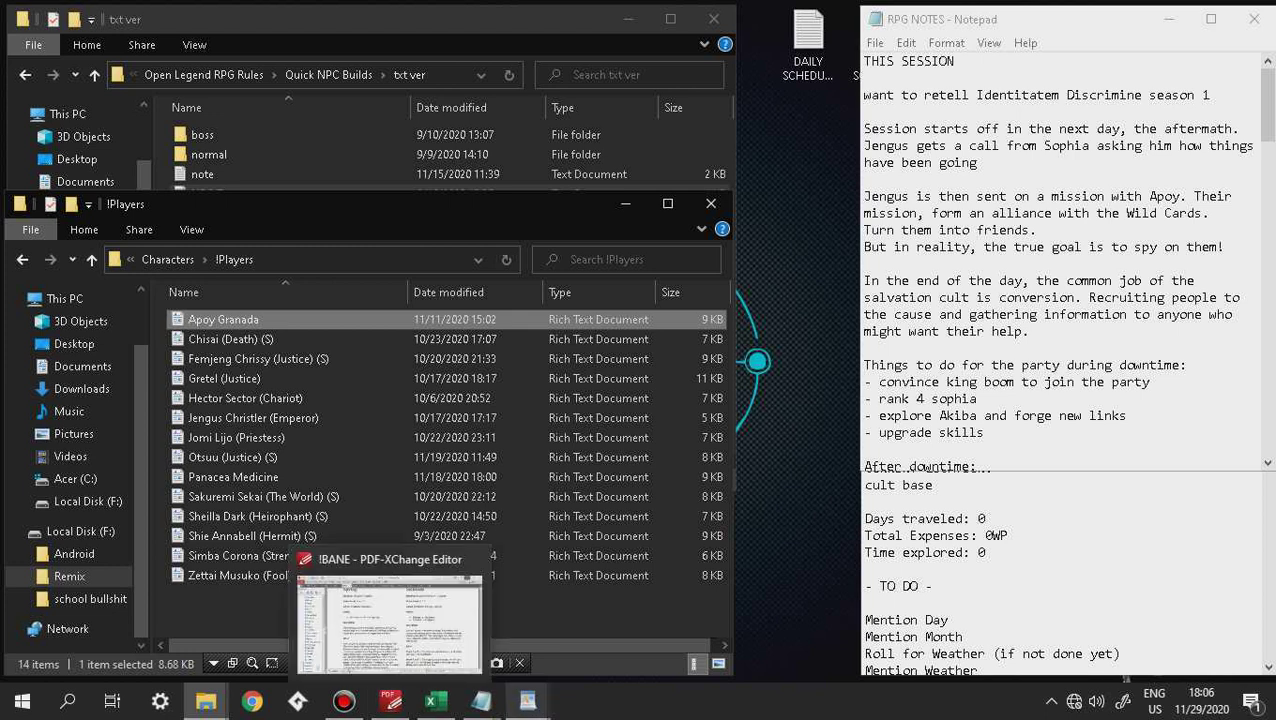
pyautogui.moveTo(527, 700)
pyautogui.click(830, 620)
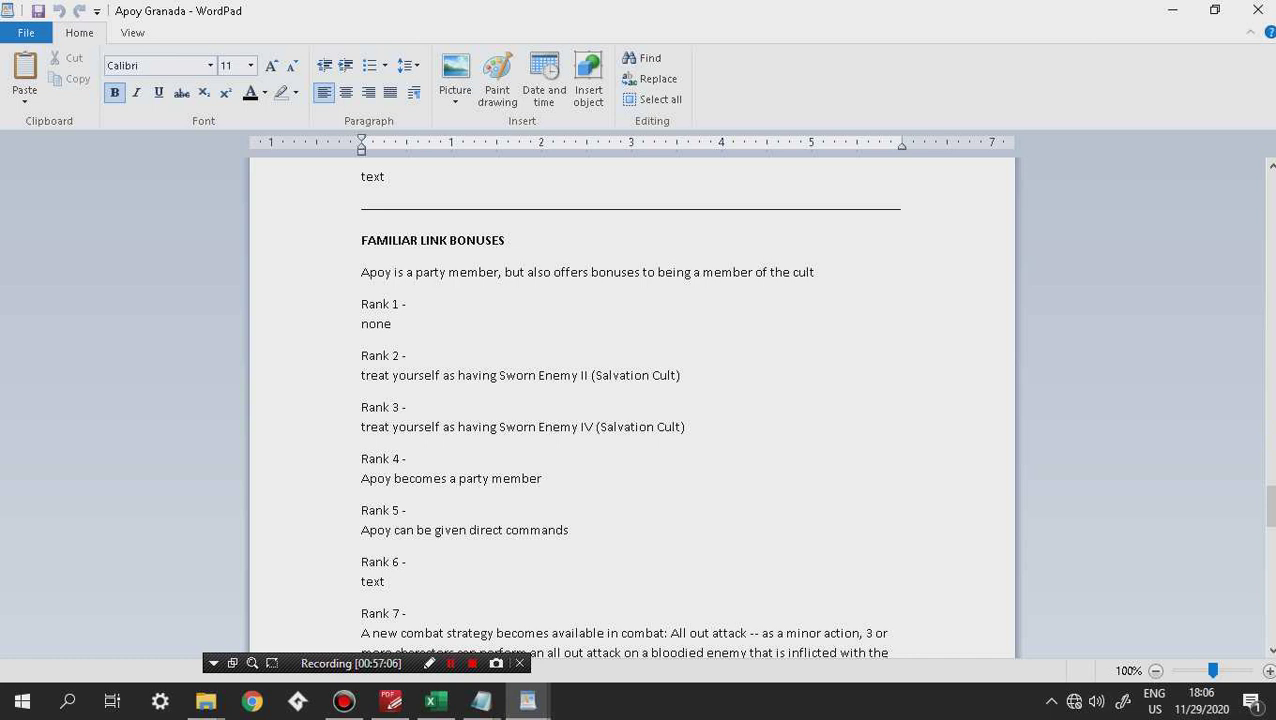
pyautogui.hotkey('alt', 'F4')
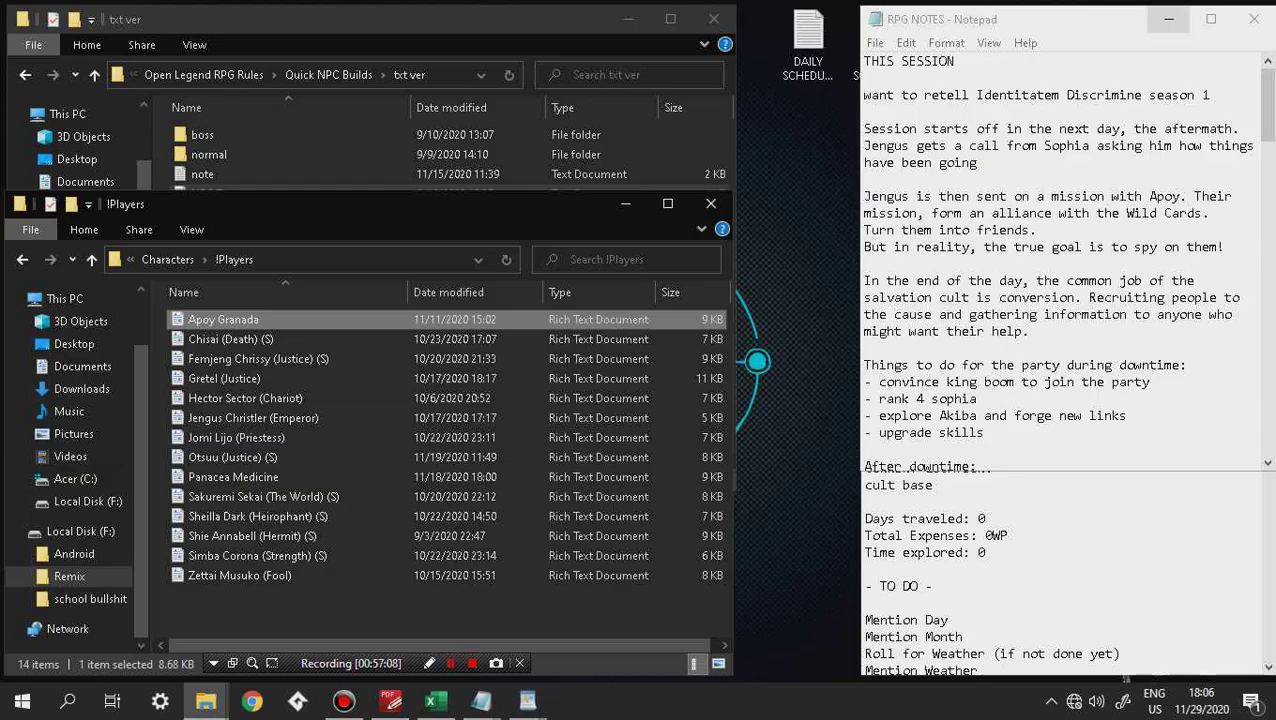
# Go from the !Players folder up to the Identitatum Discrimine 2 - Tower campaign folder and into Locations > Regions
pyautogui.hotkey('alt', 'Tab')
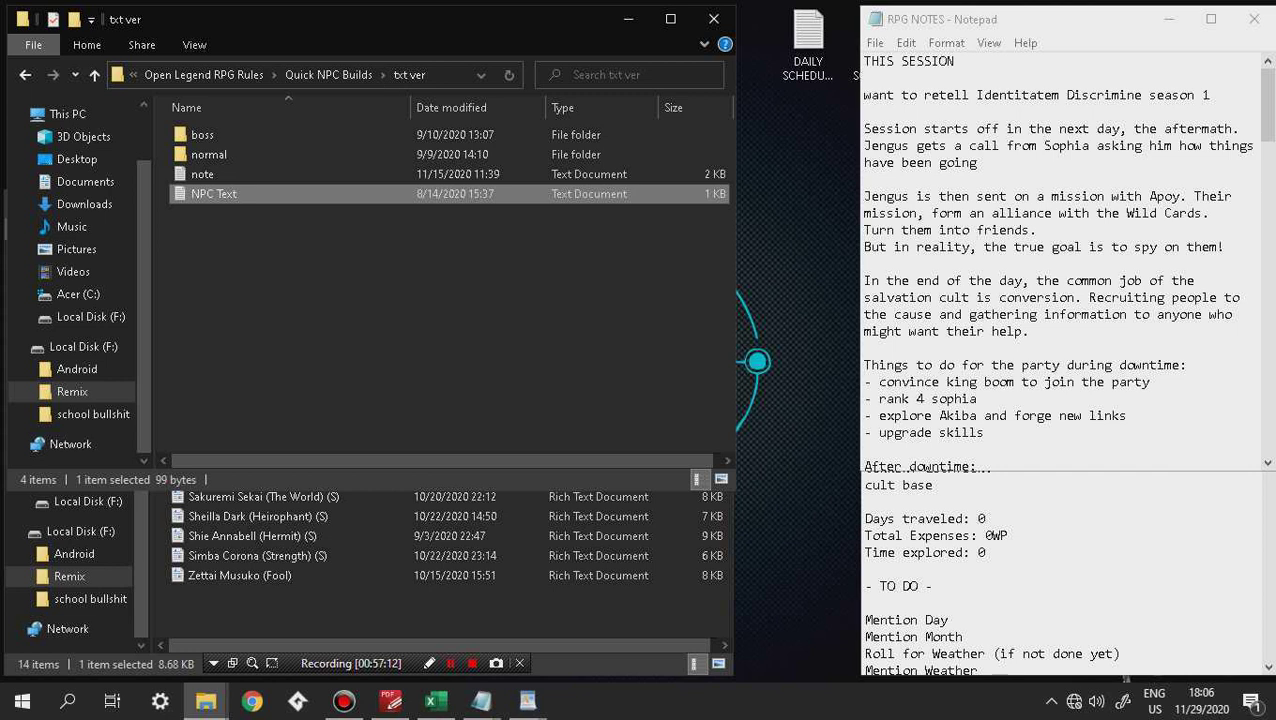
pyautogui.hotkey('alt', 'Tab')
pyautogui.hotkey('alt', 'Up')
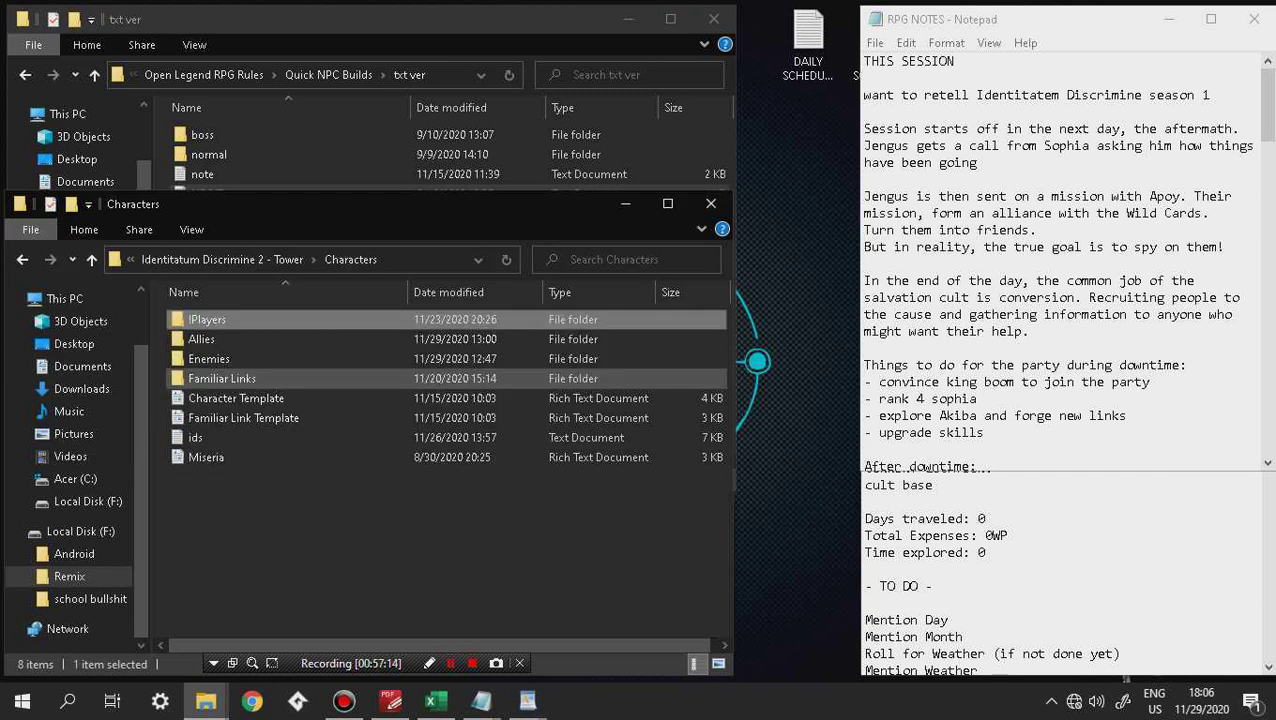
pyautogui.hotkey('alt', 'Up')
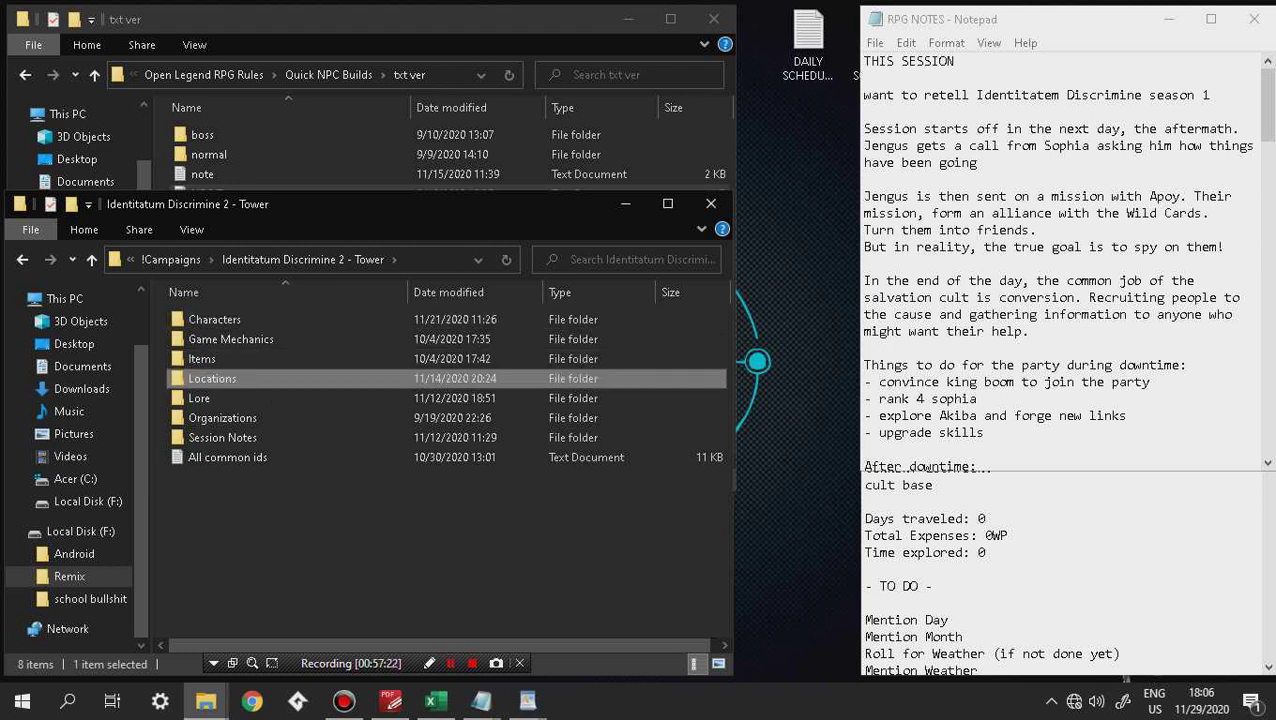
pyautogui.doubleClick(212, 378)
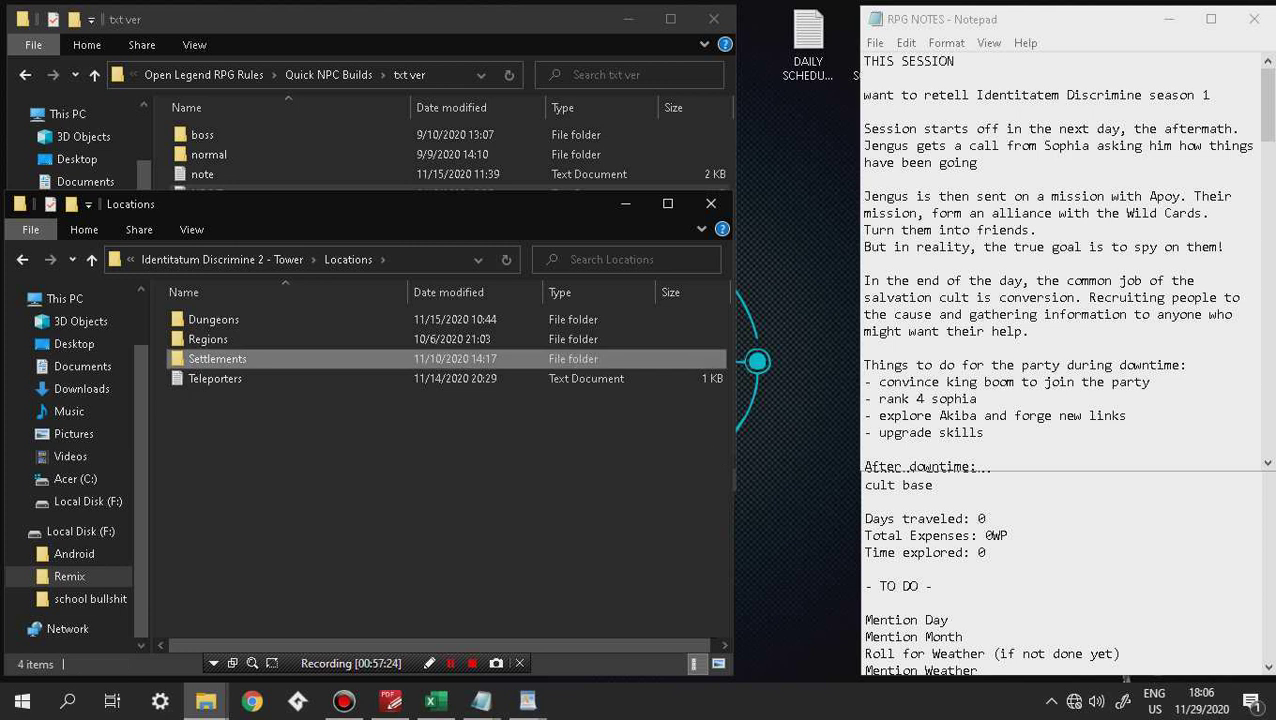
pyautogui.doubleClick(215, 358)
pyautogui.press('BackSpace')
pyautogui.press('Up')
pyautogui.press('Return')
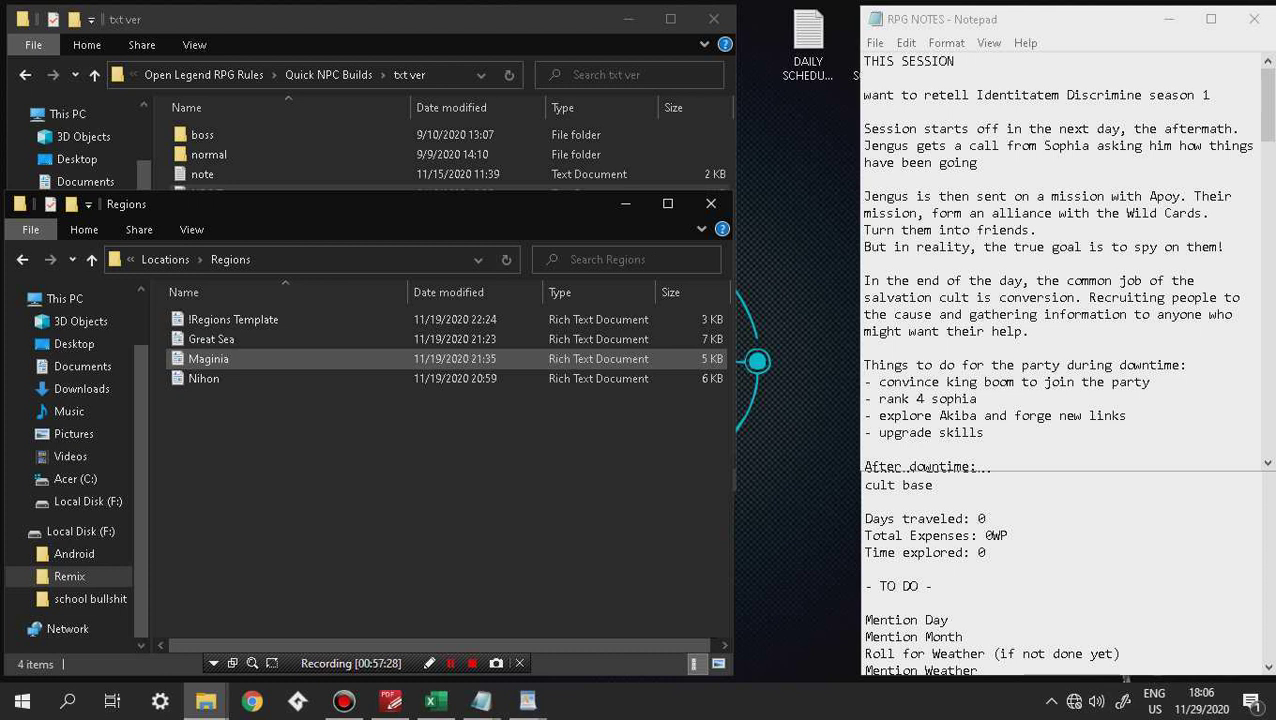
pyautogui.click(208, 358)
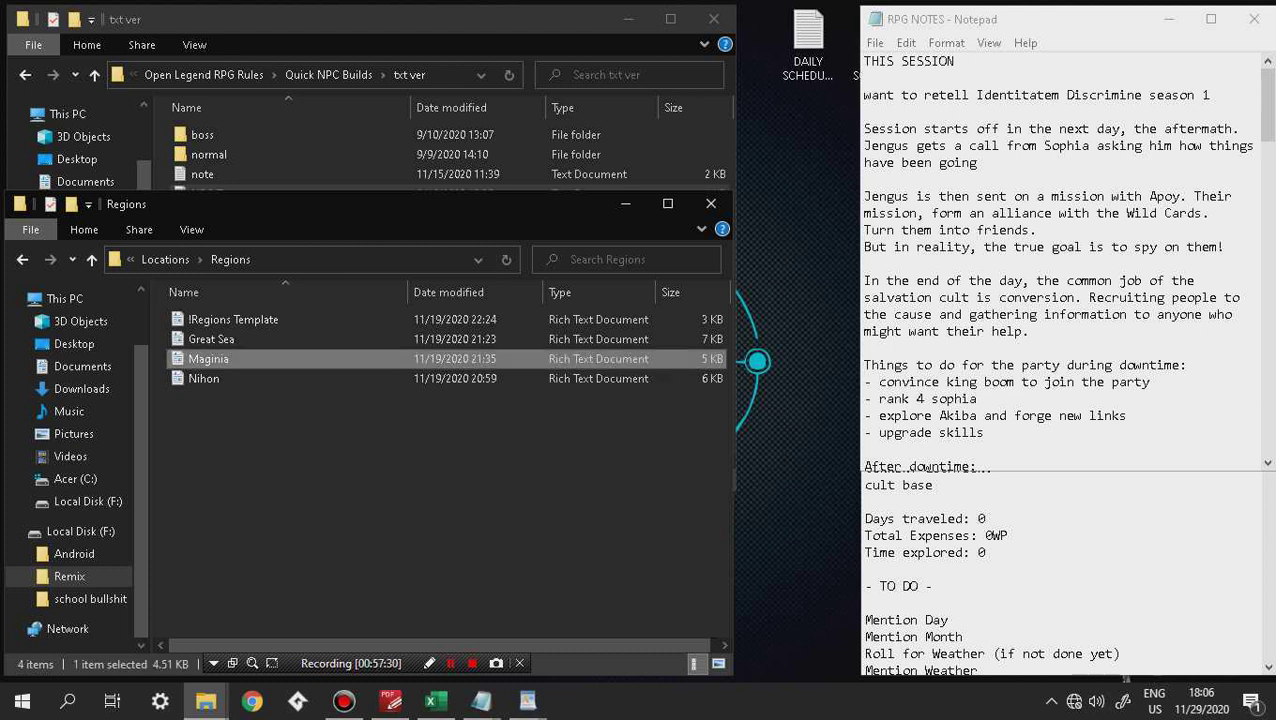
pyautogui.press('Return')
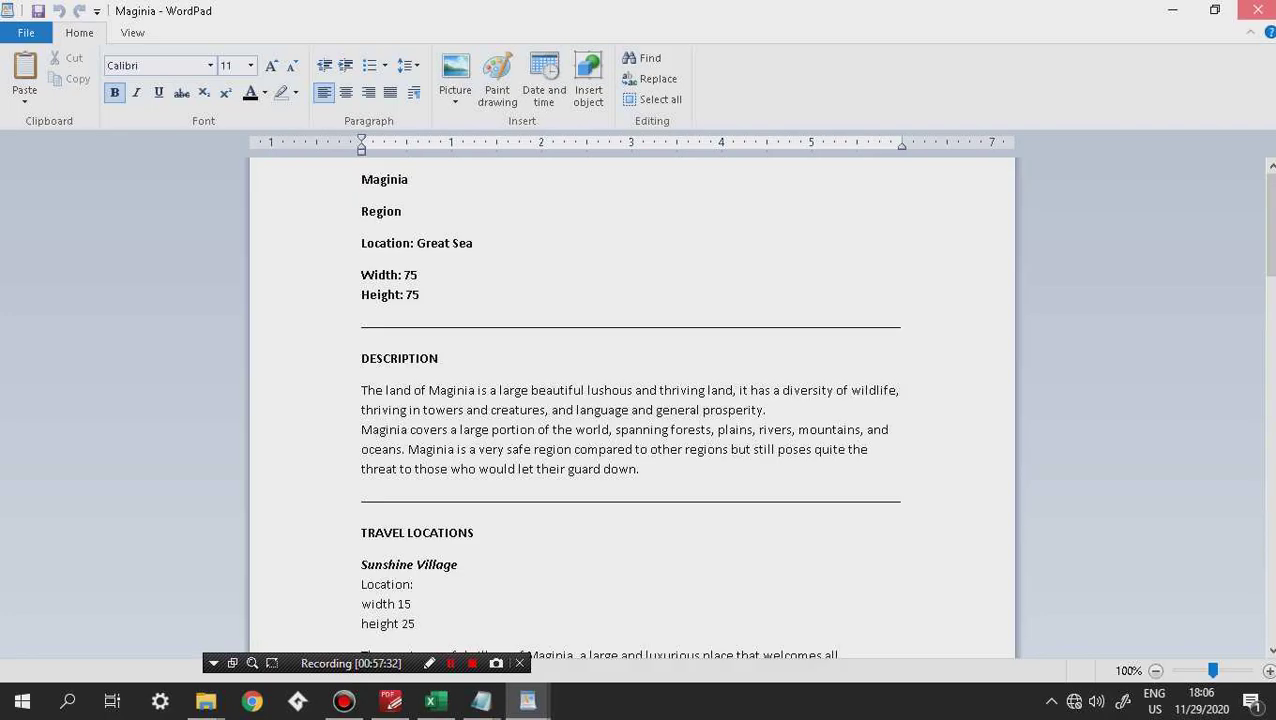
pyautogui.hotkey('alt', 'F4')
# Open the Nihon region document and examine its travel locations, including the coordinates listed for Akiba City
pyautogui.press('Return')
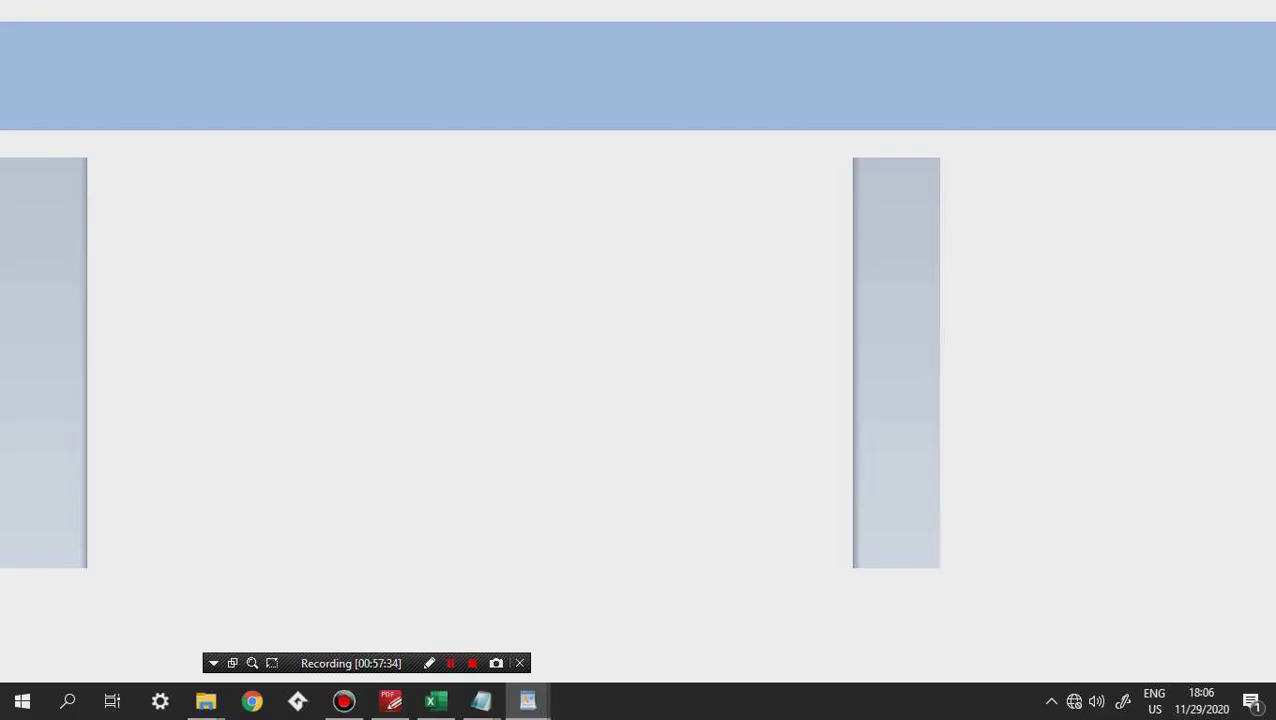
pyautogui.scroll(-8, 632, 400)
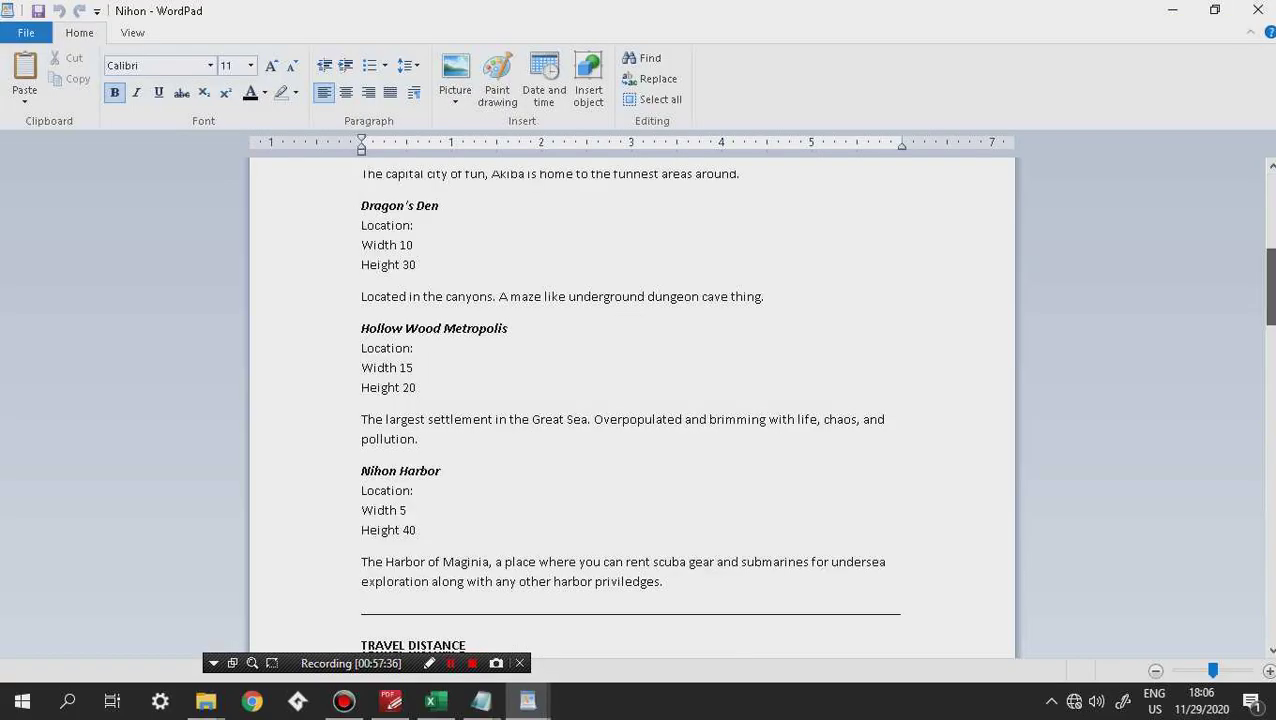
pyautogui.scroll(2, 632, 400)
pyautogui.scroll(1, 632, 410)
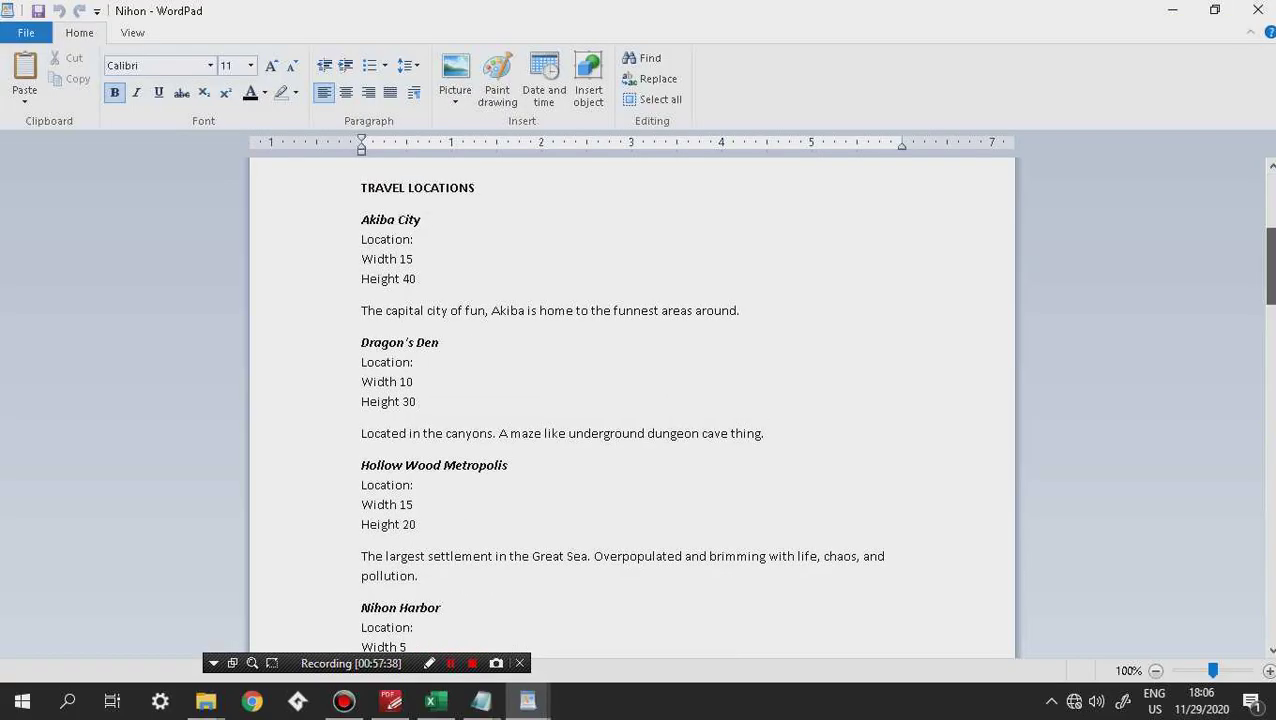
pyautogui.scroll(-1, 632, 410)
pyautogui.scroll(-1, 632, 410)
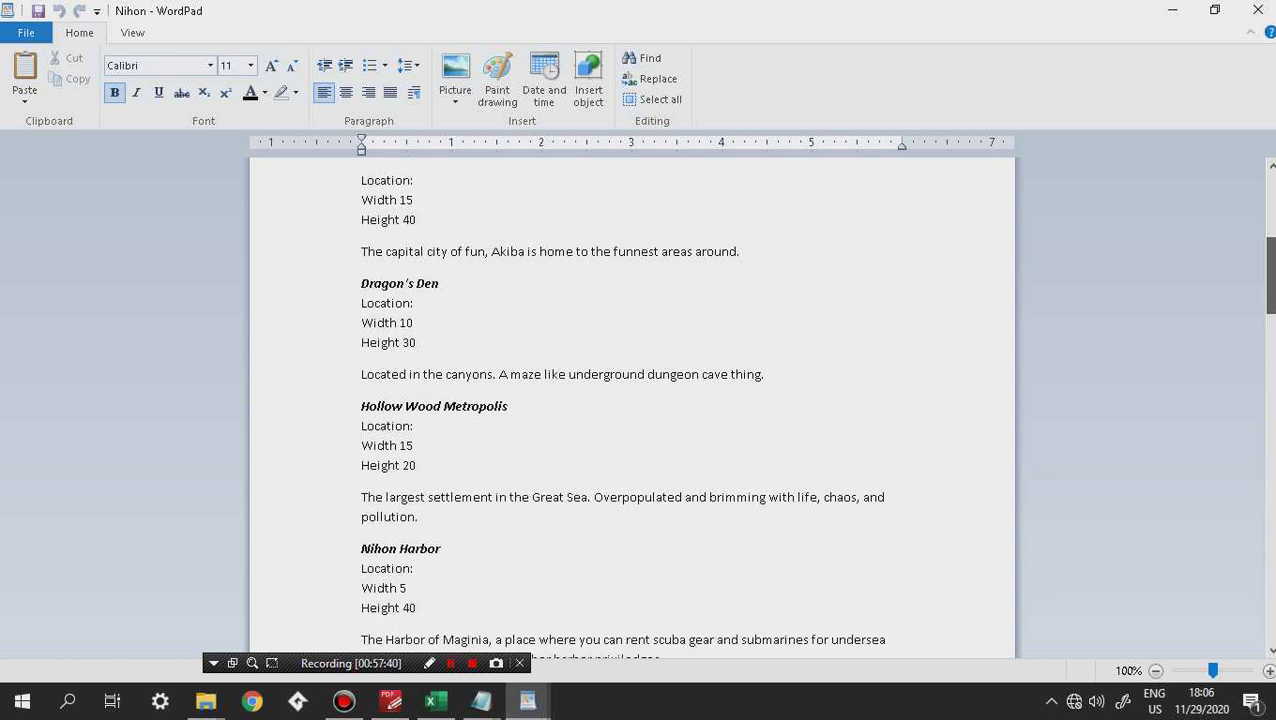
pyautogui.scroll(-3, 632, 410)
pyautogui.scroll(-3, 632, 410)
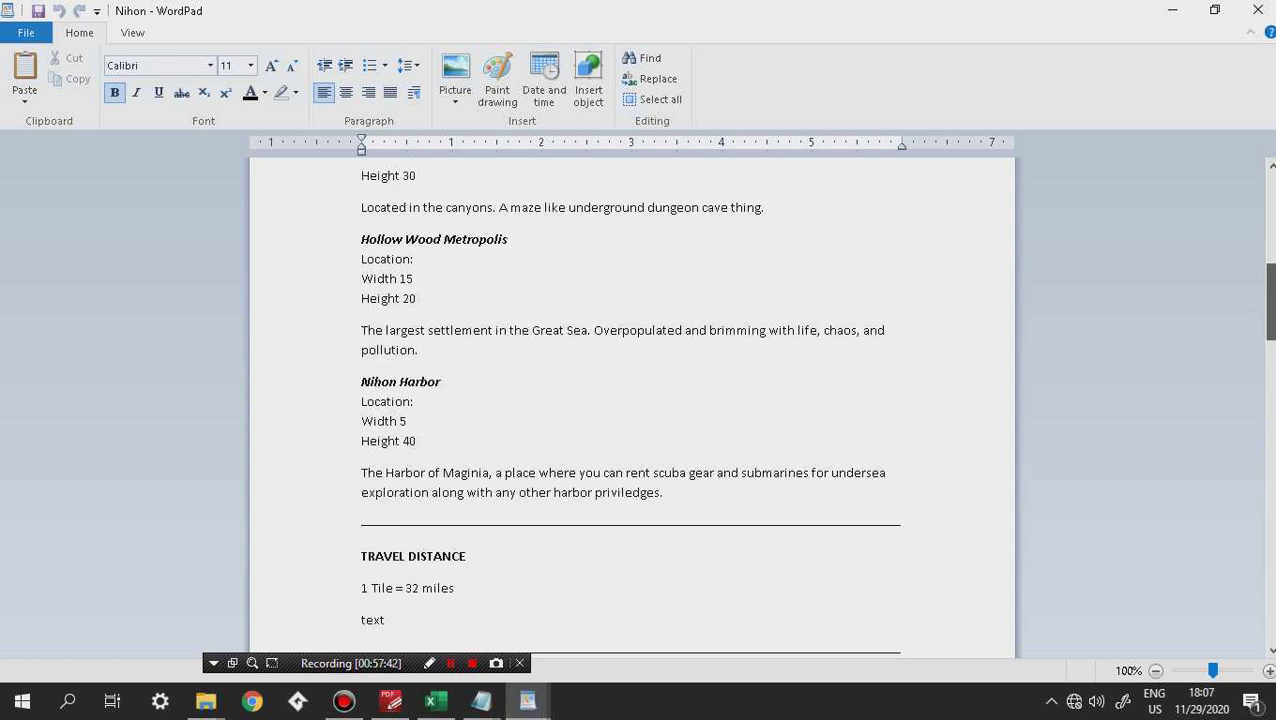
pyautogui.scroll(6, 632, 410)
pyautogui.scroll(2, 632, 410)
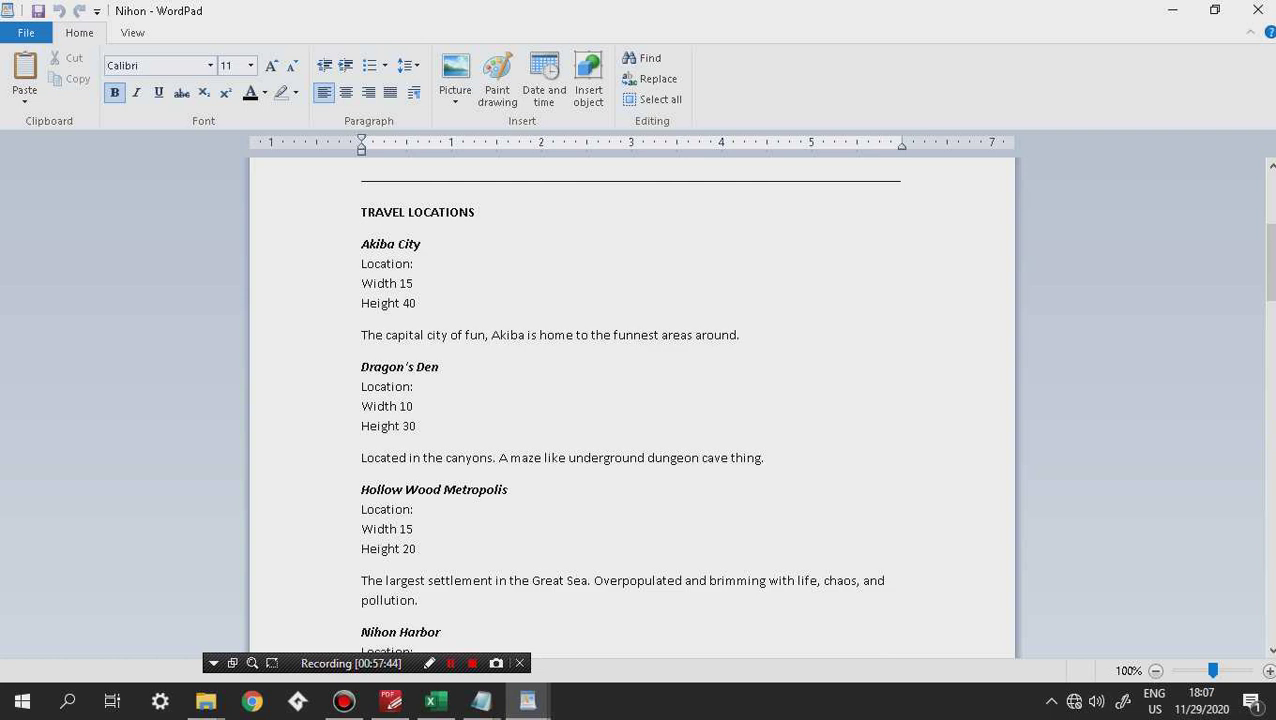
pyautogui.click(416, 303)
pyautogui.scroll(-2, 632, 400)
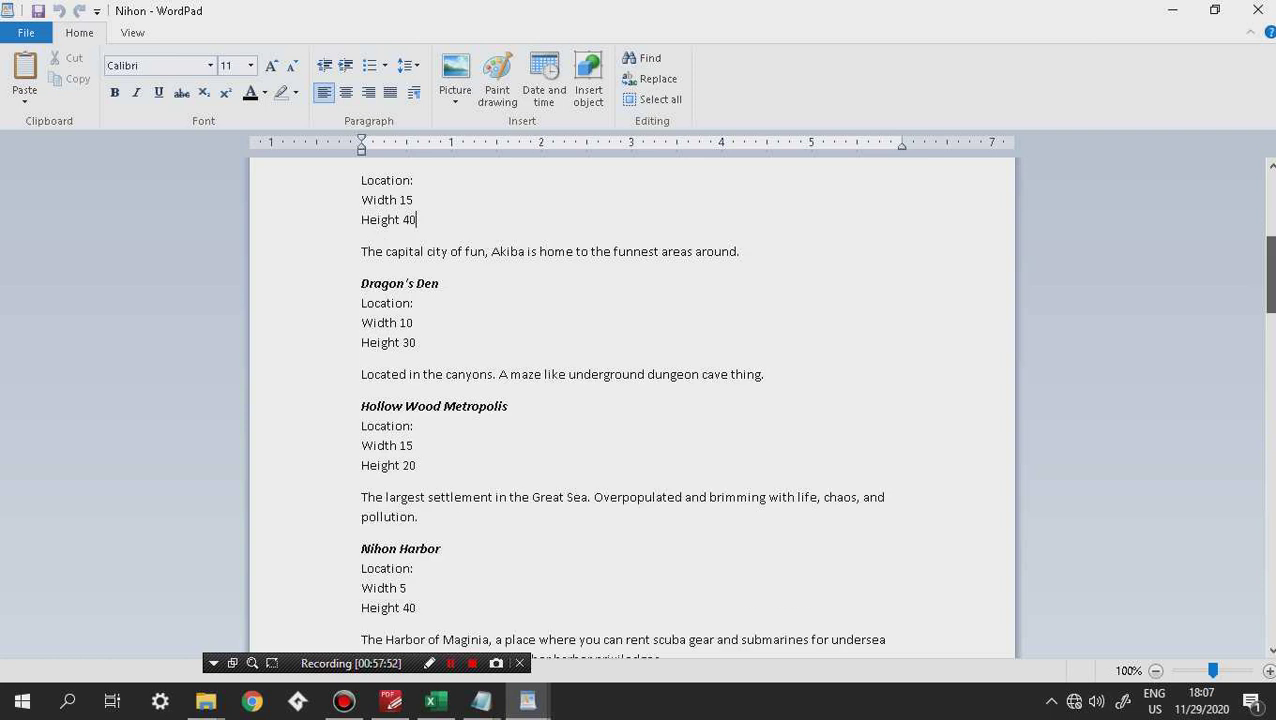
pyautogui.scroll(3, 632, 400)
pyautogui.scroll(1, 632, 400)
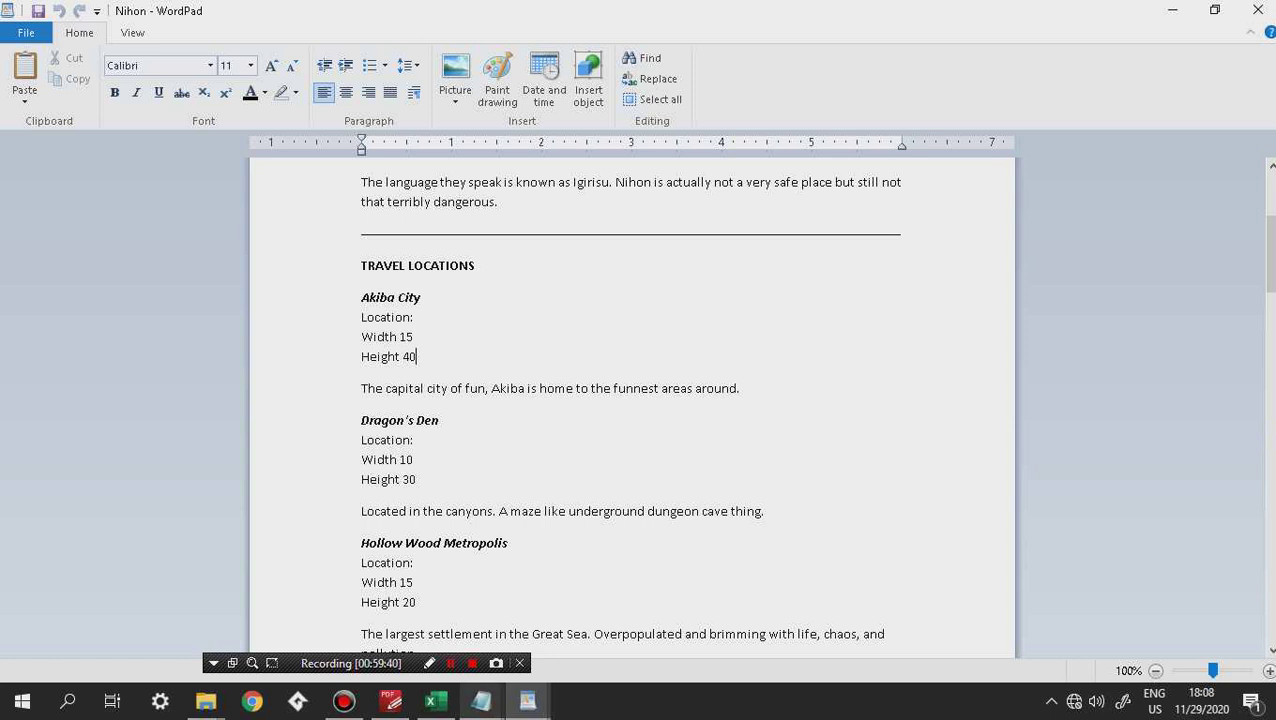
# Look through the terrain and encounter sections of the Nihon document and minimize it
pyautogui.moveTo(481, 700)
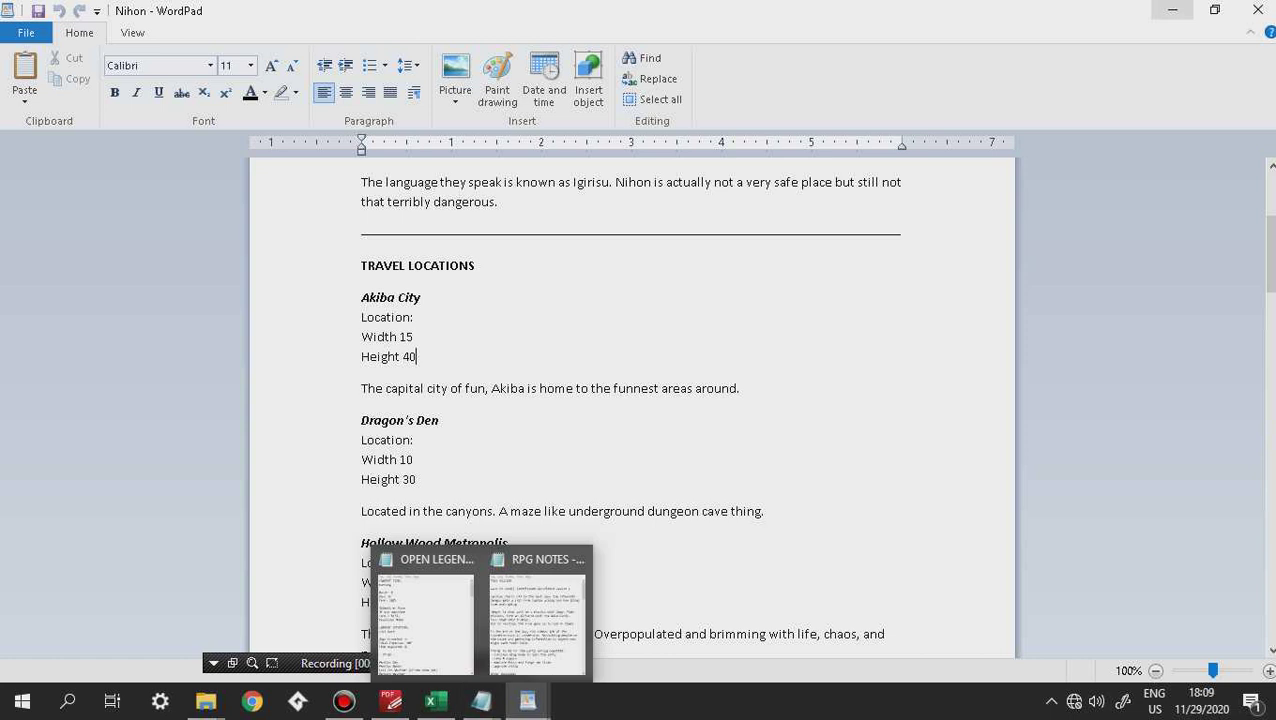
pyautogui.scroll(-1, 632, 400)
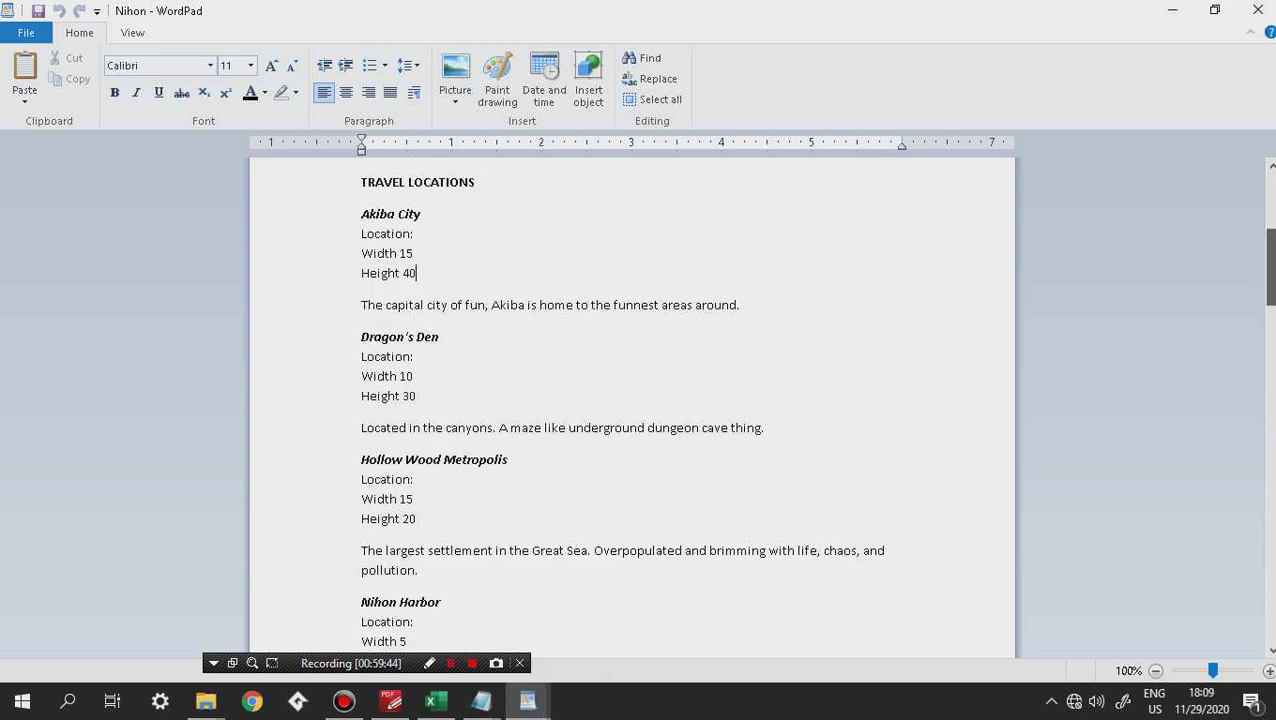
pyautogui.scroll(-15, 632, 400)
pyautogui.scroll(-9, 632, 400)
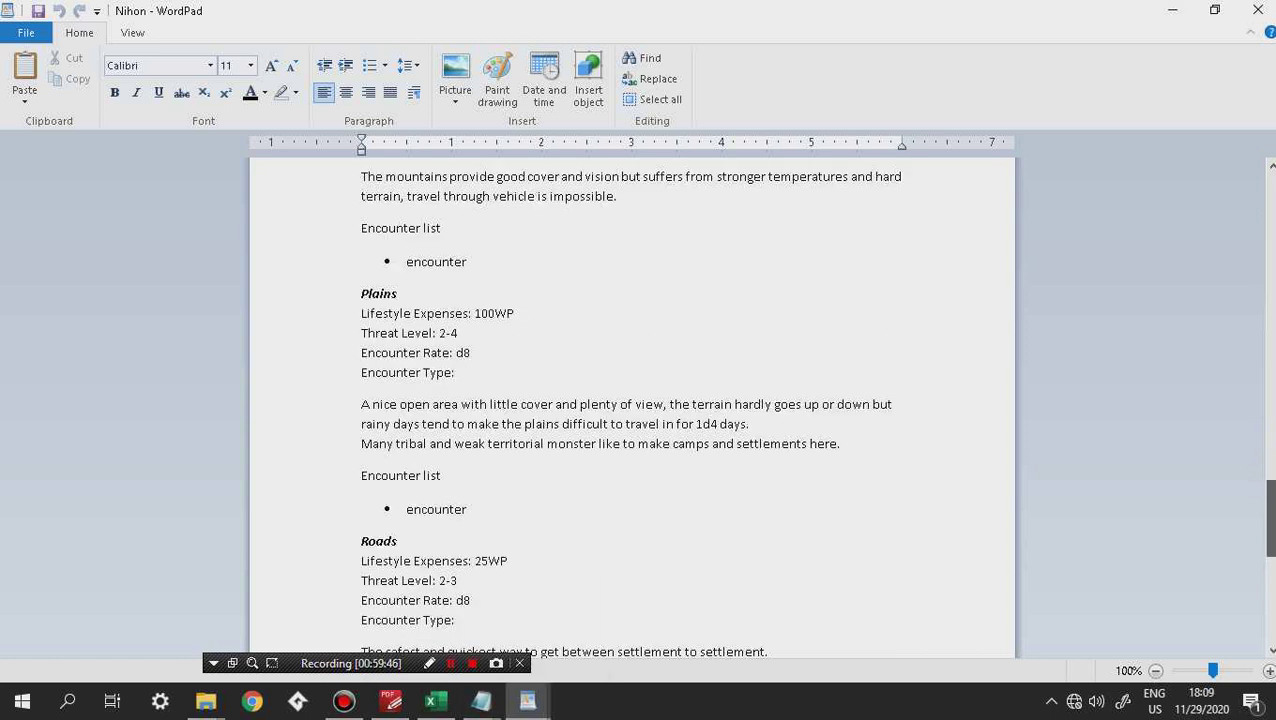
pyautogui.scroll(-6, 632, 400)
pyautogui.scroll(15, 632, 400)
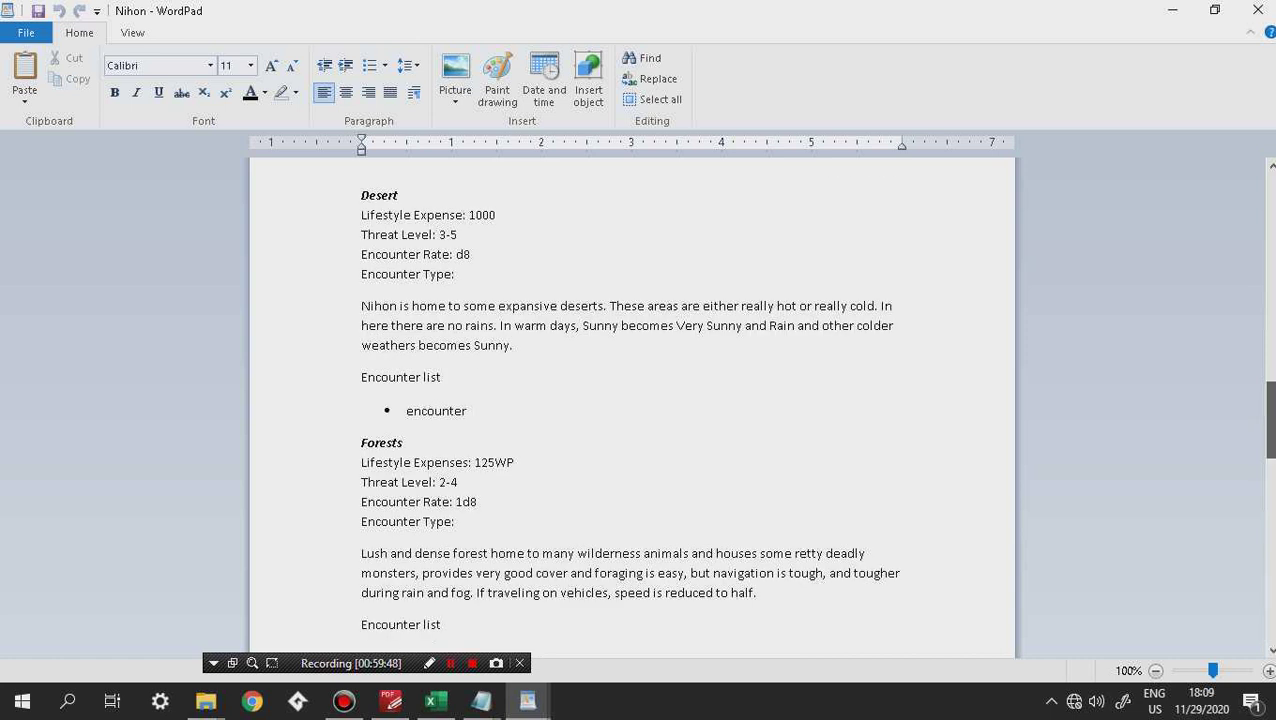
pyautogui.scroll(10, 632, 400)
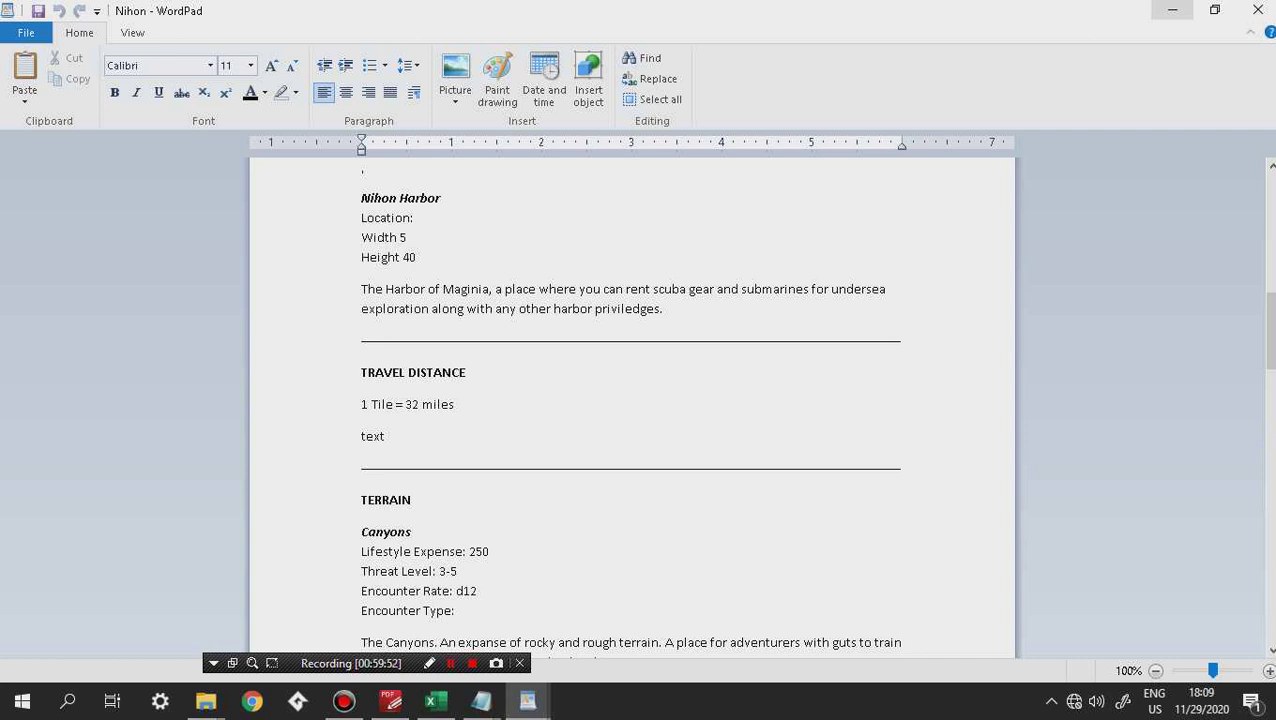
pyautogui.click(1172, 10)
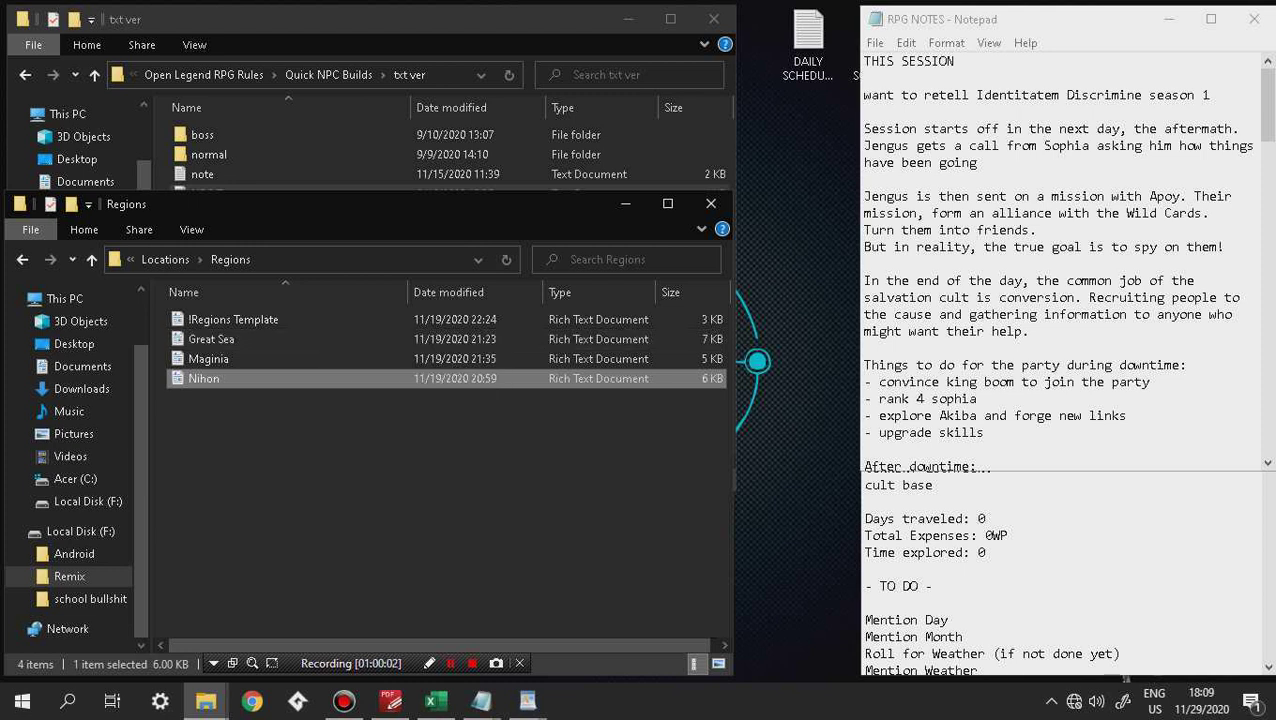
# Bring the Nihon document back up and review it from the region's size and description down to the travel distance and terrain sections
pyautogui.hotkey('alt', 'Tab')
pyautogui.hotkey('alt', 'Tab')
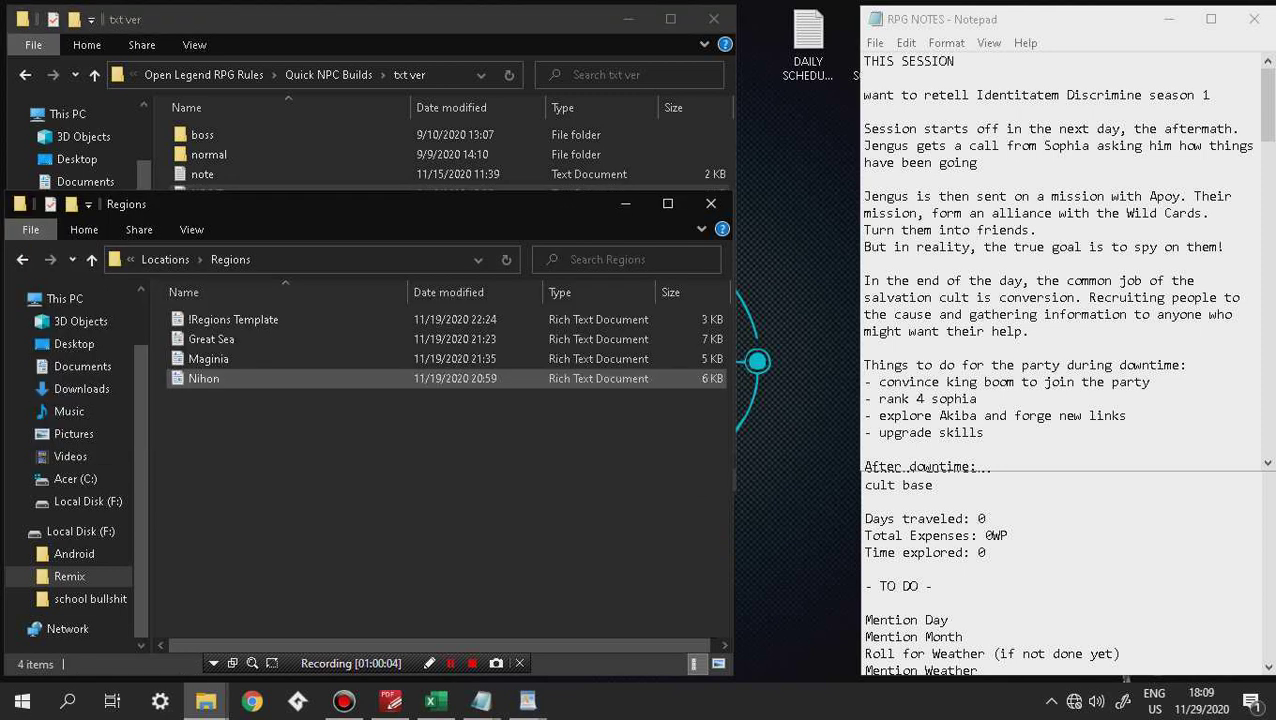
pyautogui.hotkey('alt', 'Tab')
pyautogui.click(481, 700)
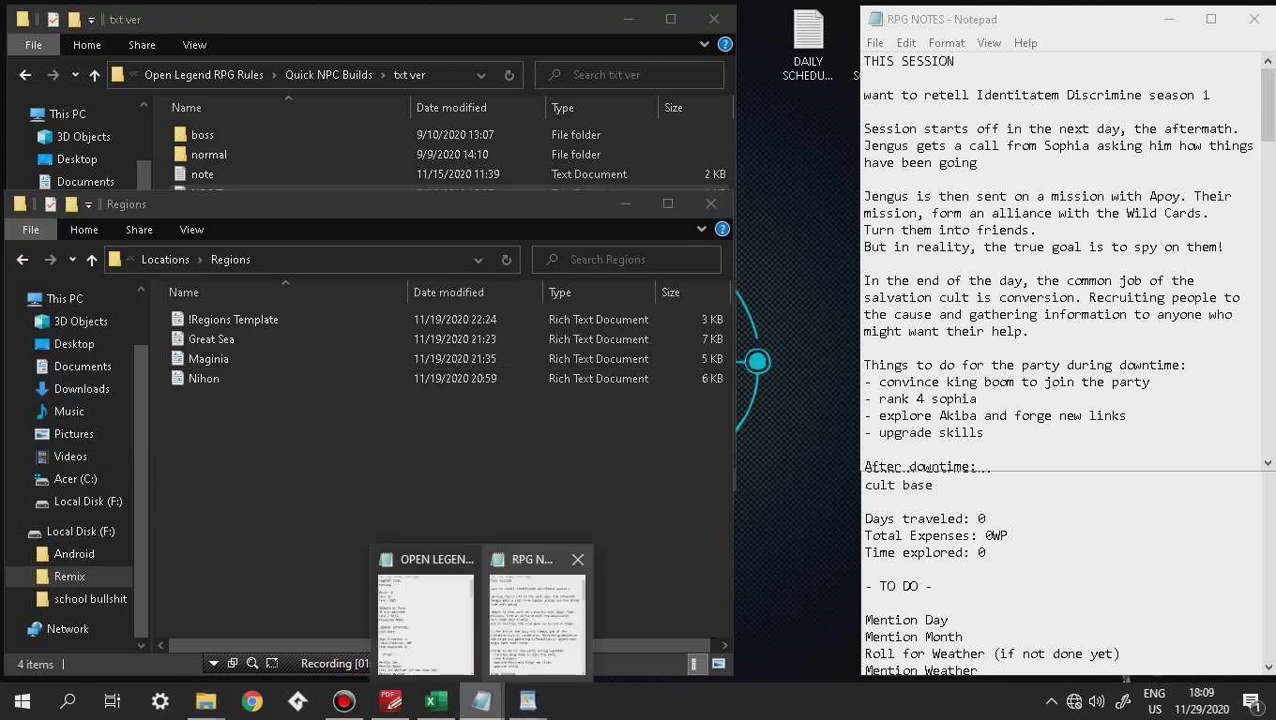
pyautogui.moveTo(527, 700)
pyautogui.click(930, 665)
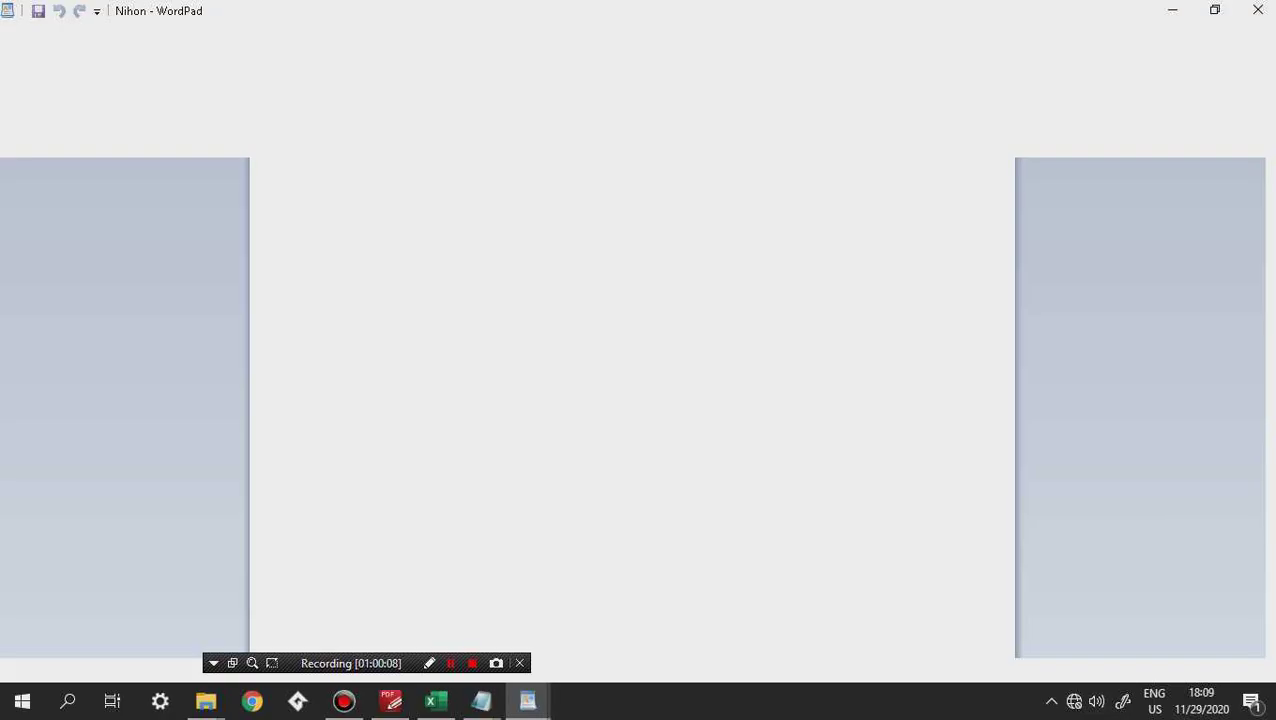
pyautogui.scroll(14, 632, 400)
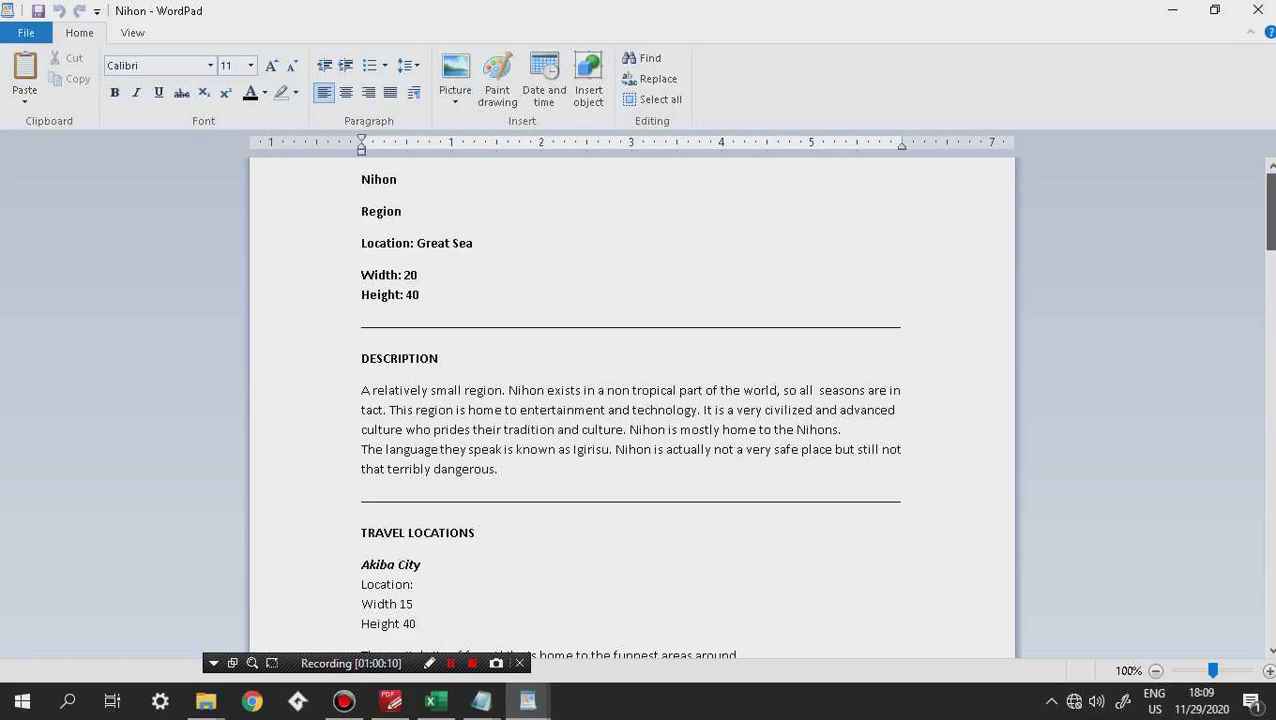
pyautogui.scroll(-7, 632, 400)
pyautogui.scroll(-7, 632, 400)
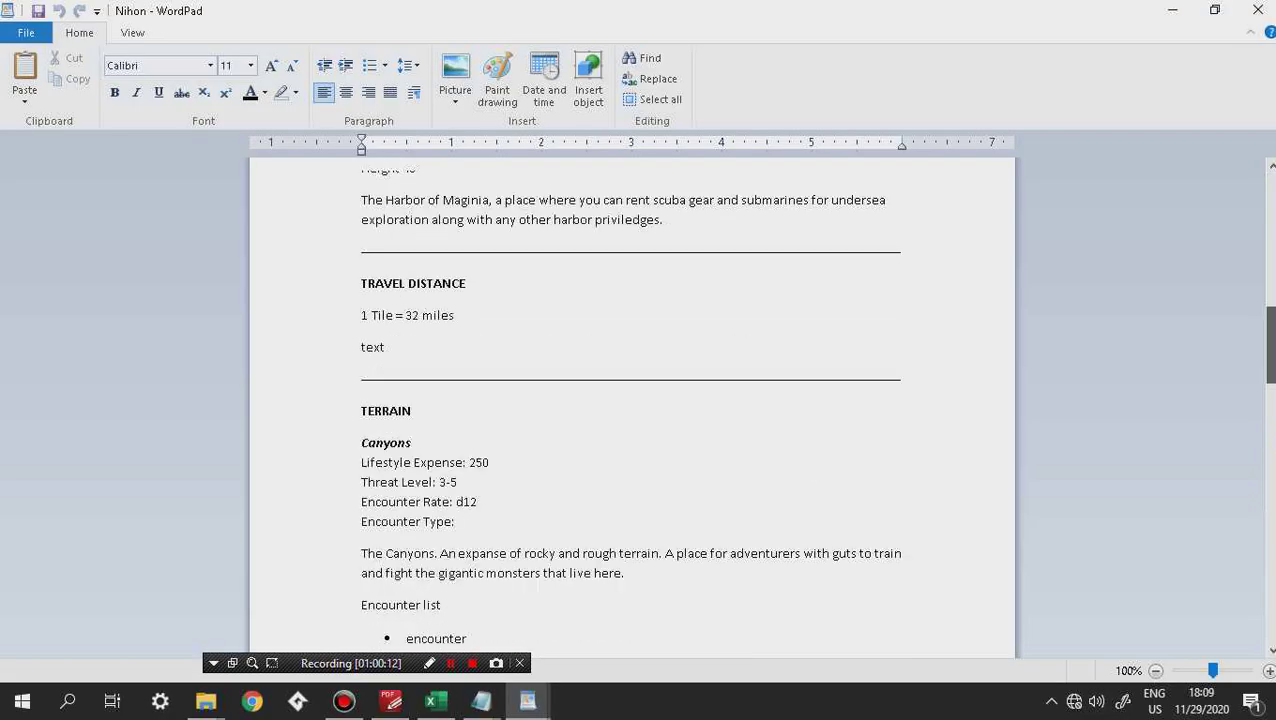
# Review the rest of the Nihon terrain entries, from Canyons through Roads and Tundra to the random encounters, and minimize the document
pyautogui.scroll(-8, 632, 400)
pyautogui.scroll(-1, 632, 400)
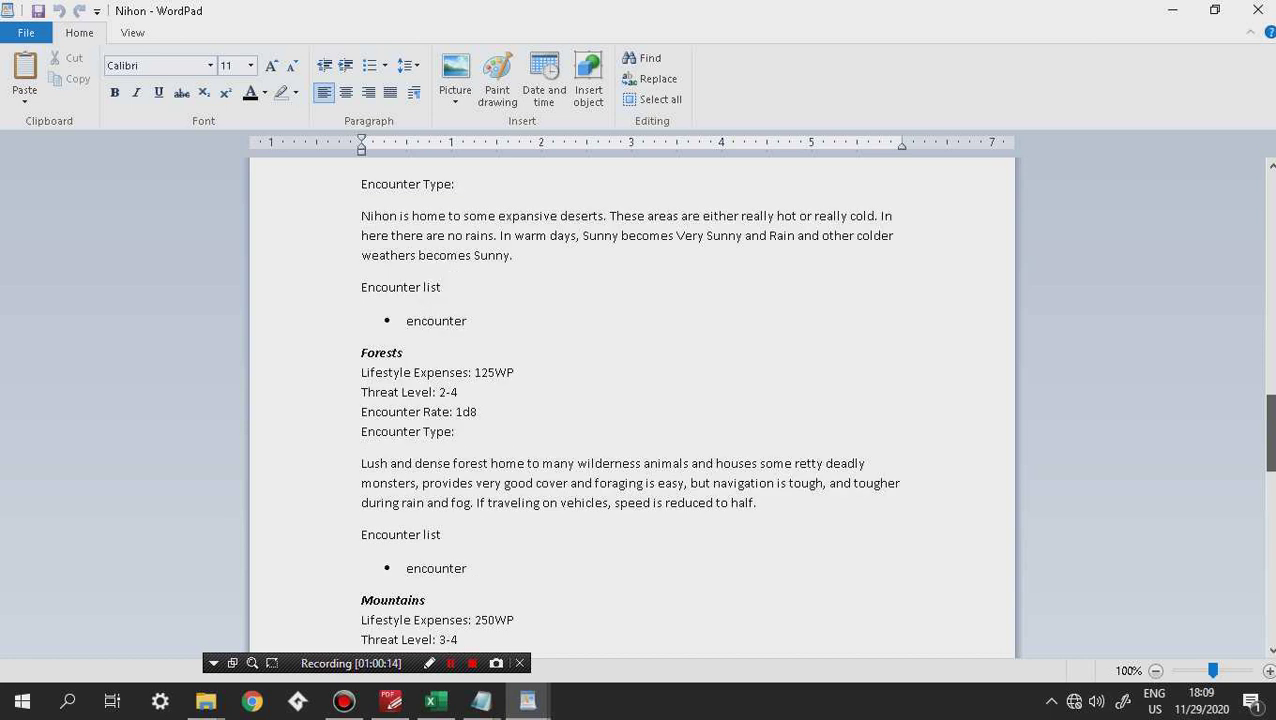
pyautogui.scroll(-7, 632, 400)
pyautogui.scroll(-2, 632, 400)
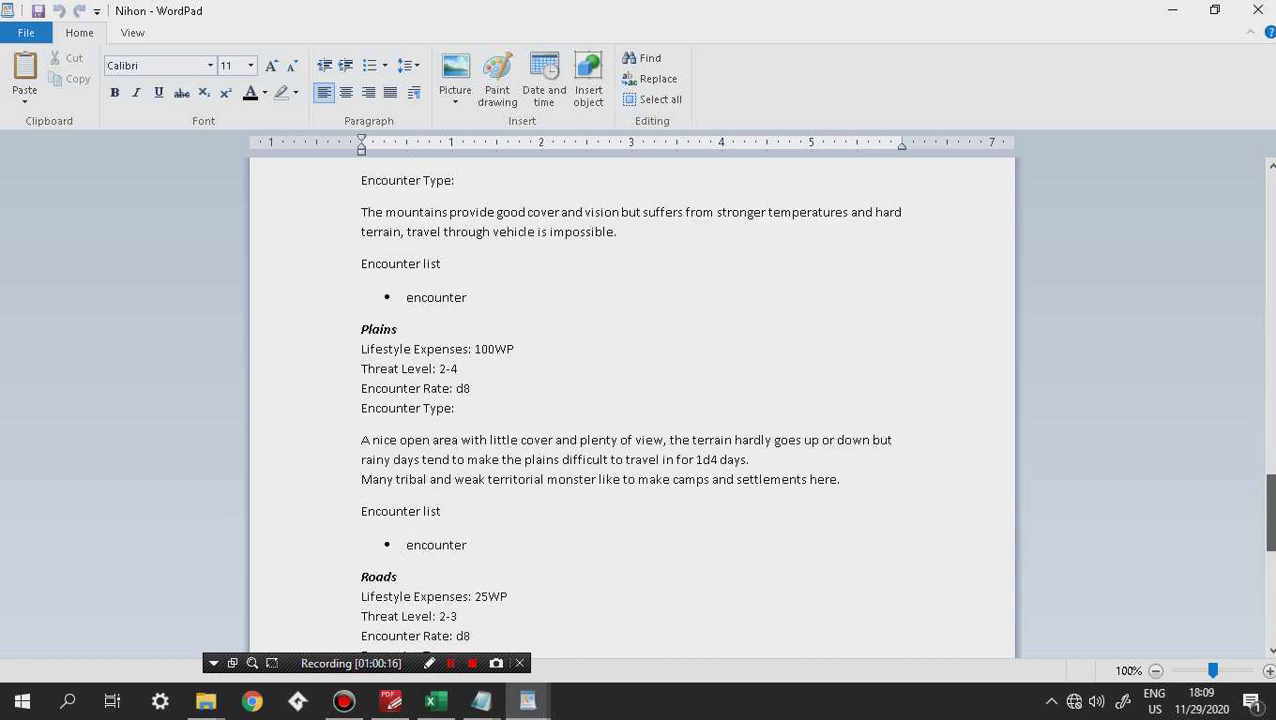
pyautogui.scroll(-1, 632, 400)
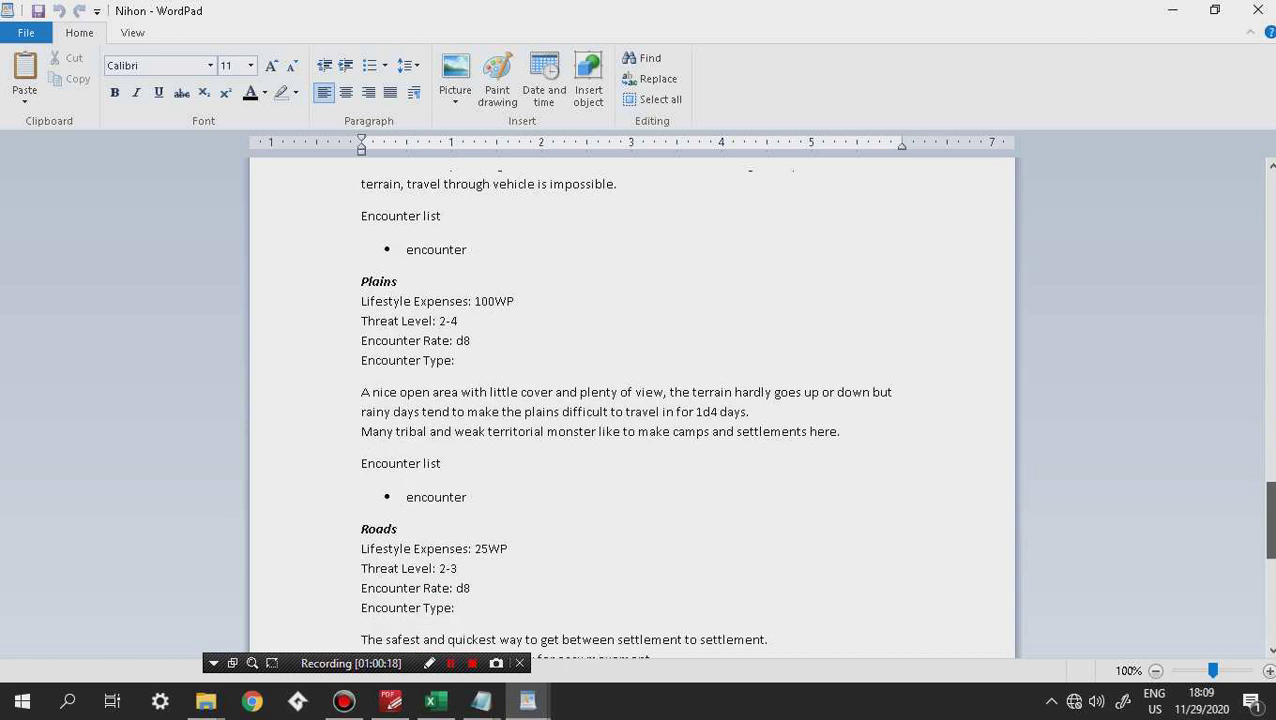
pyautogui.scroll(-1, 632, 400)
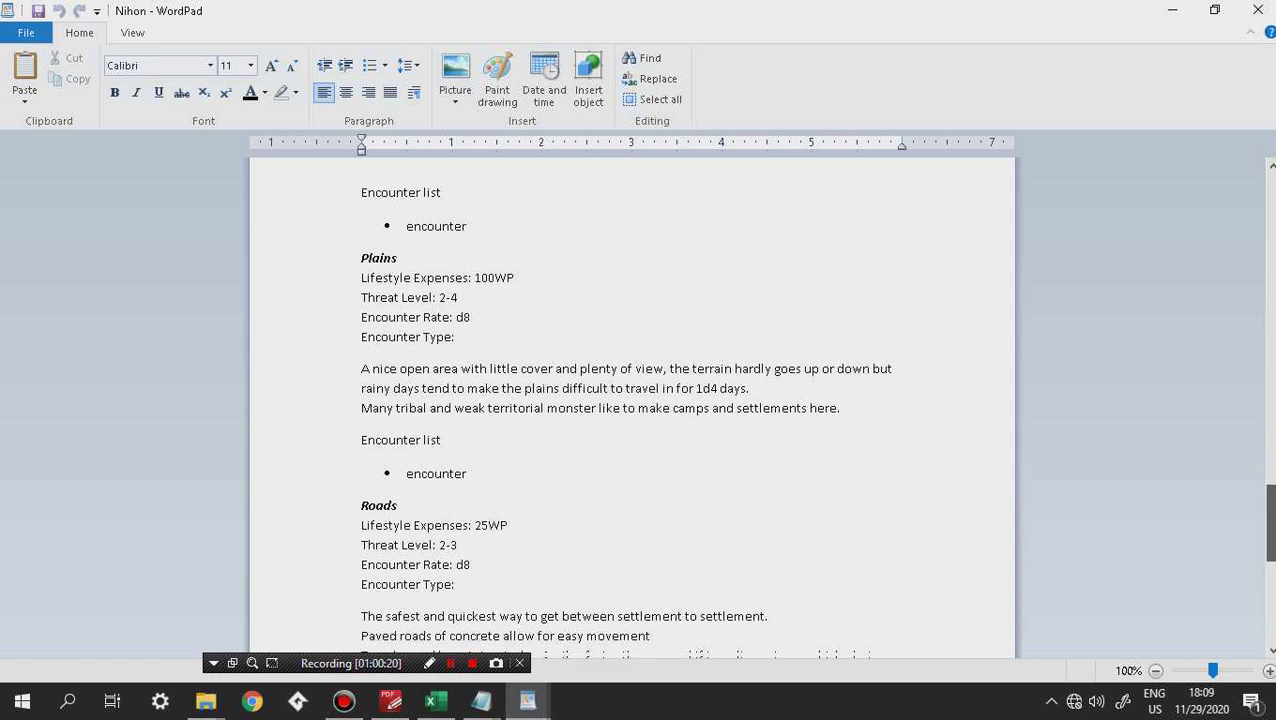
pyautogui.scroll(-2, 632, 400)
pyautogui.scroll(-1, 632, 400)
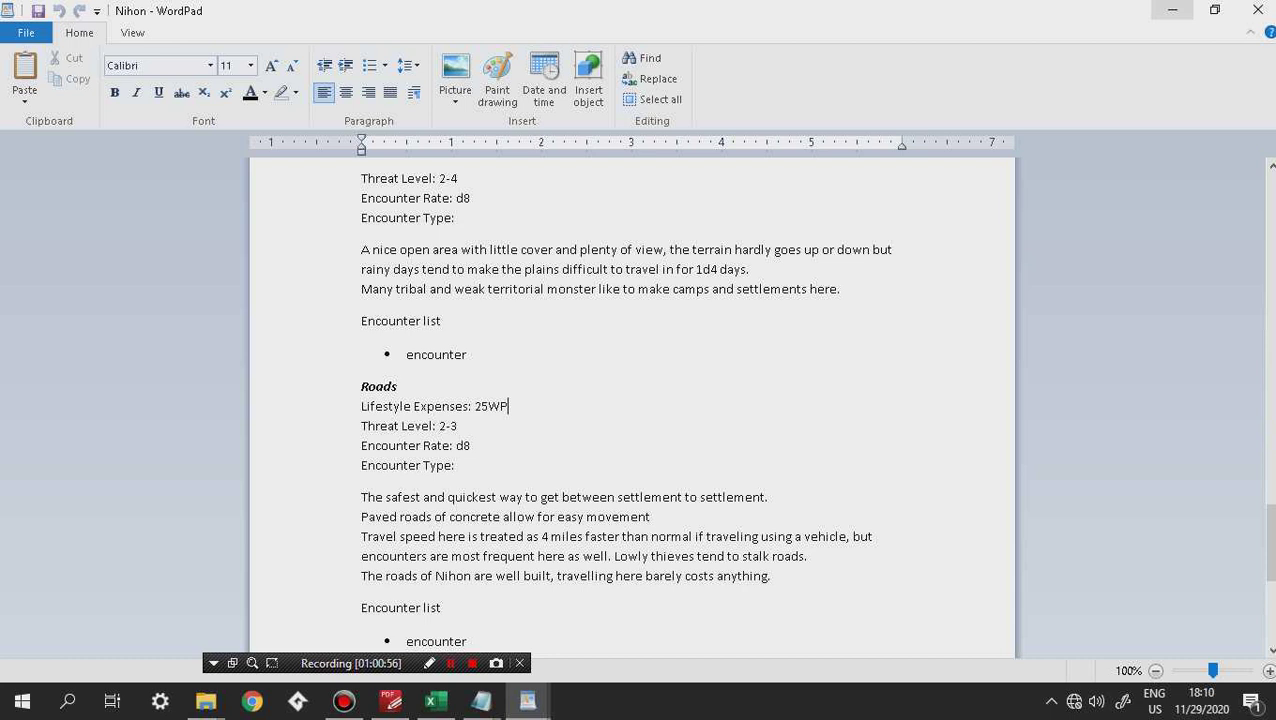
pyautogui.scroll(-6, 632, 400)
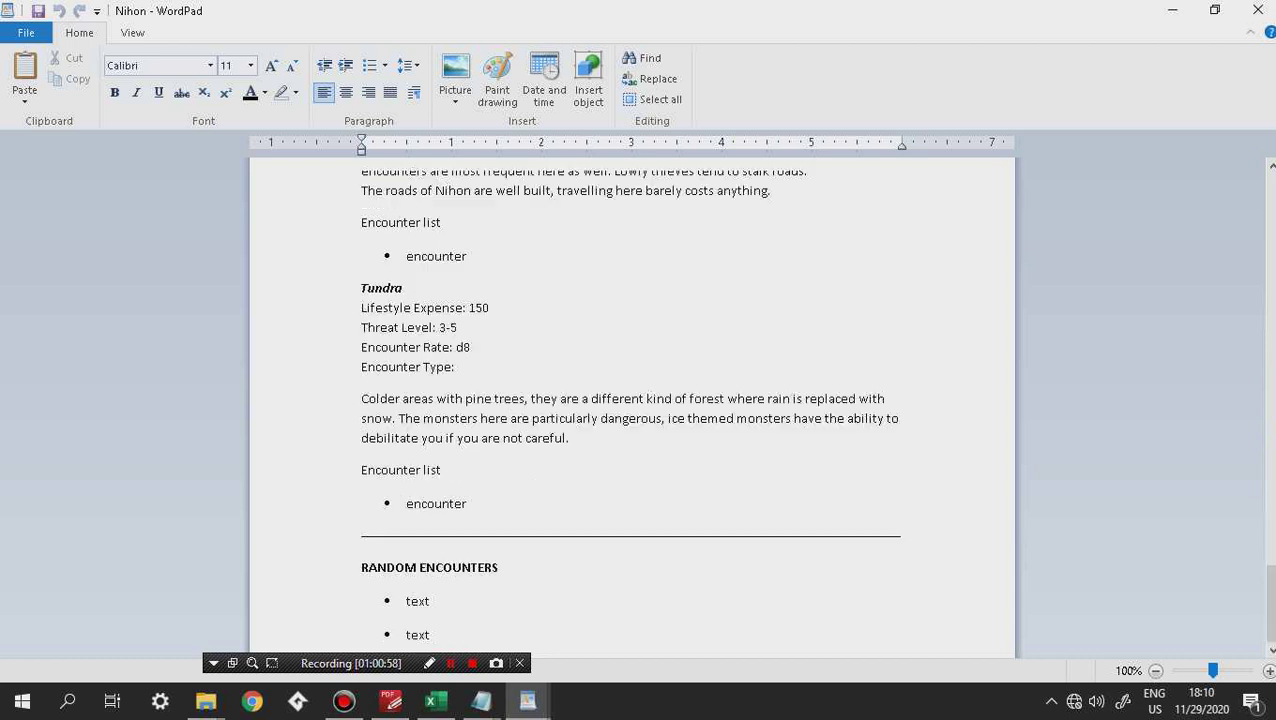
pyautogui.click(1172, 9)
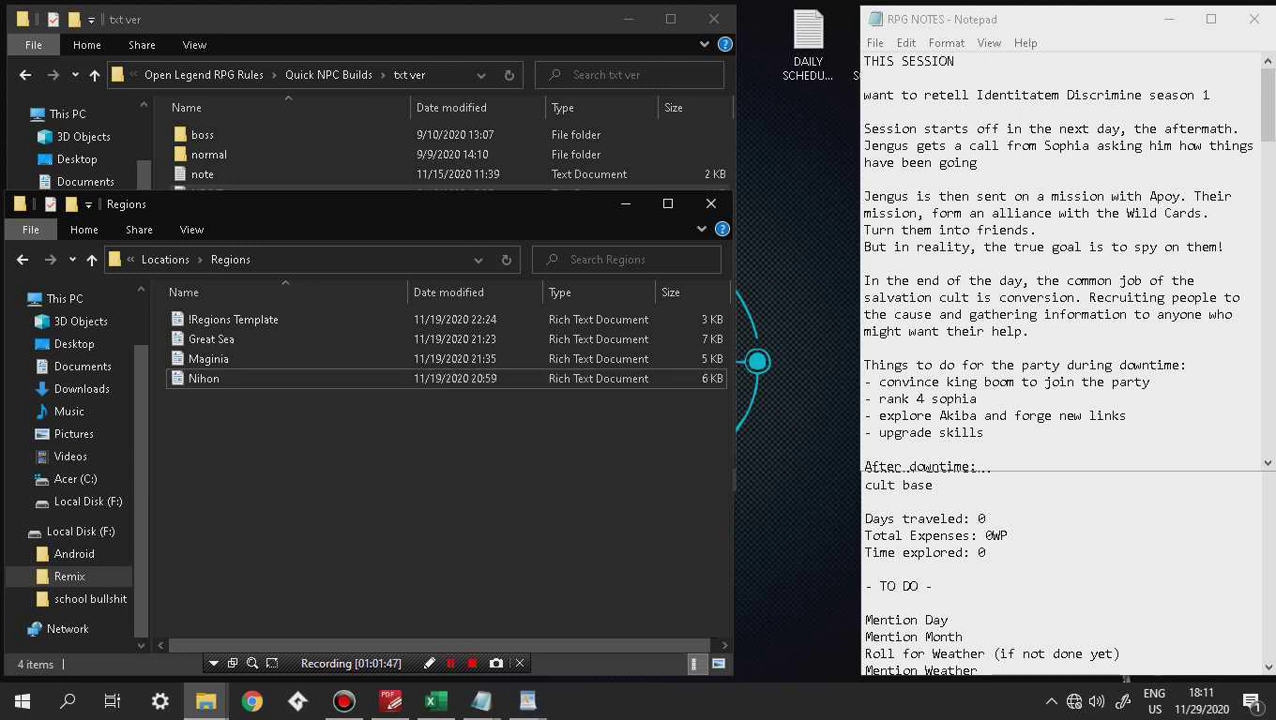
# Check the daily weather entries around the middle of the month in the OPEN LEGEND notes, and return to the Regions folder
pyautogui.hotkey('alt', 'Tab')
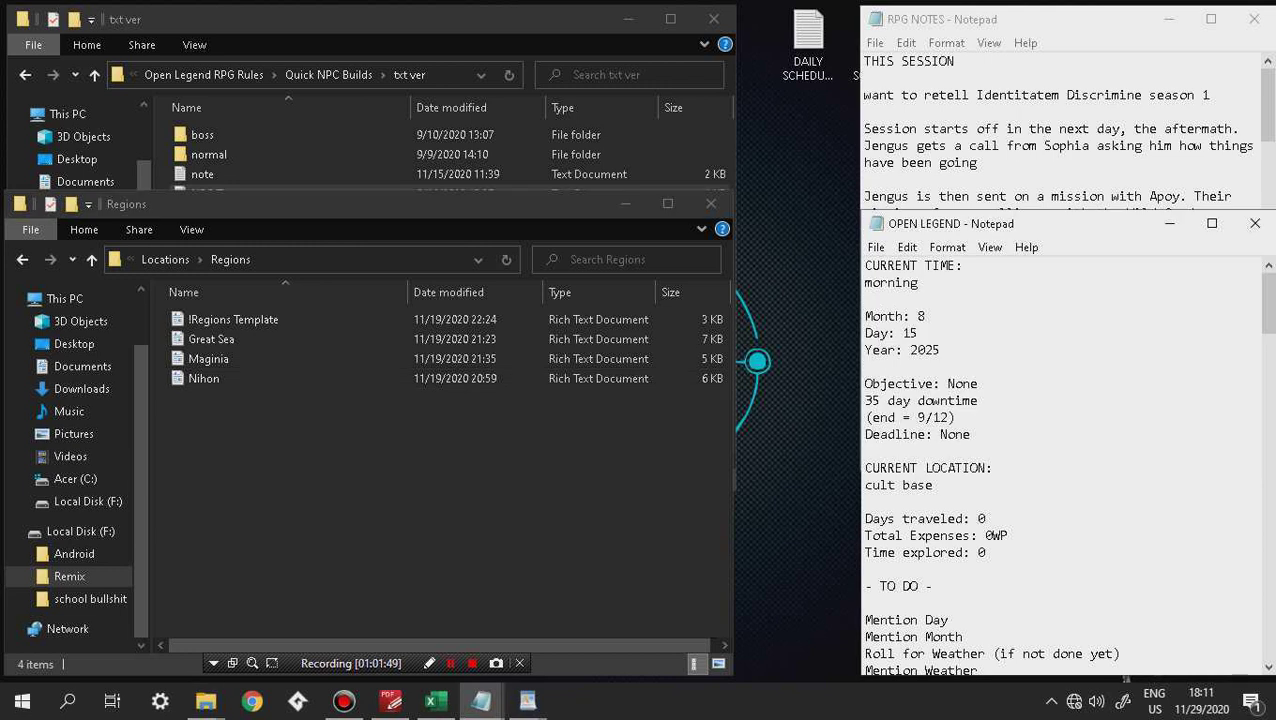
pyautogui.scroll(-15, 1060, 465)
pyautogui.scroll(-3, 1126, 677)
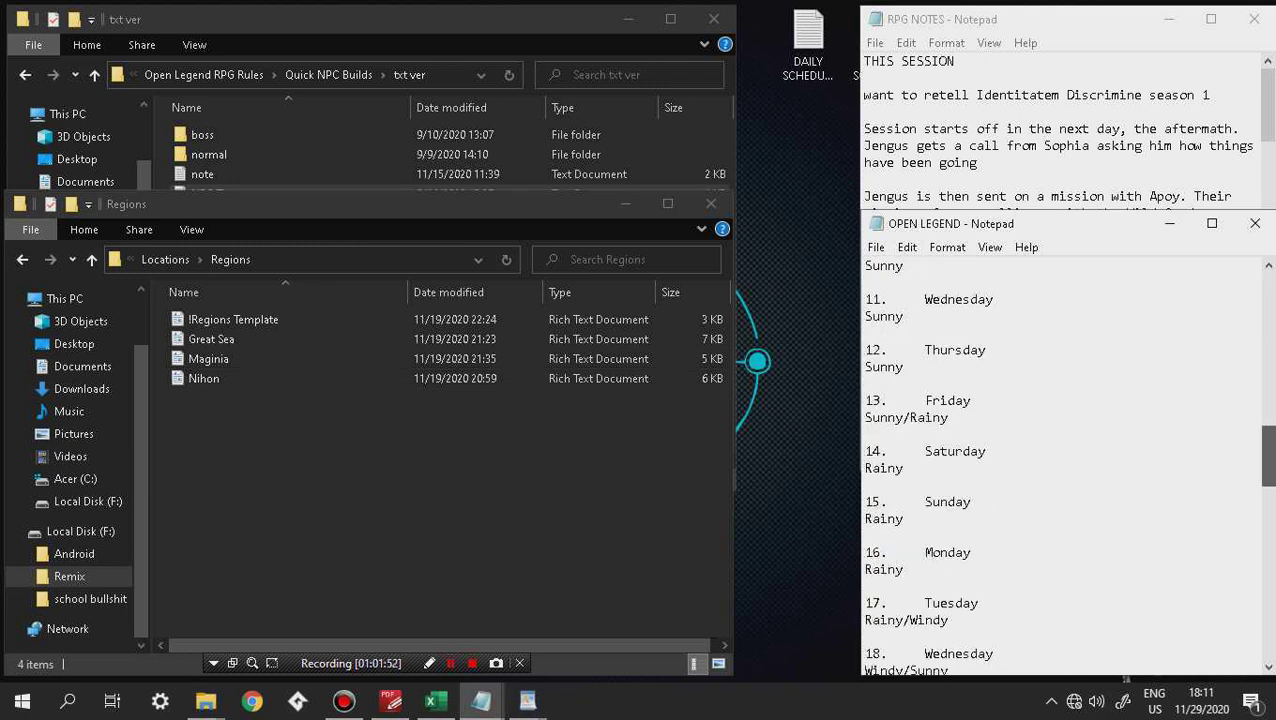
pyautogui.scroll(-1, 1126, 677)
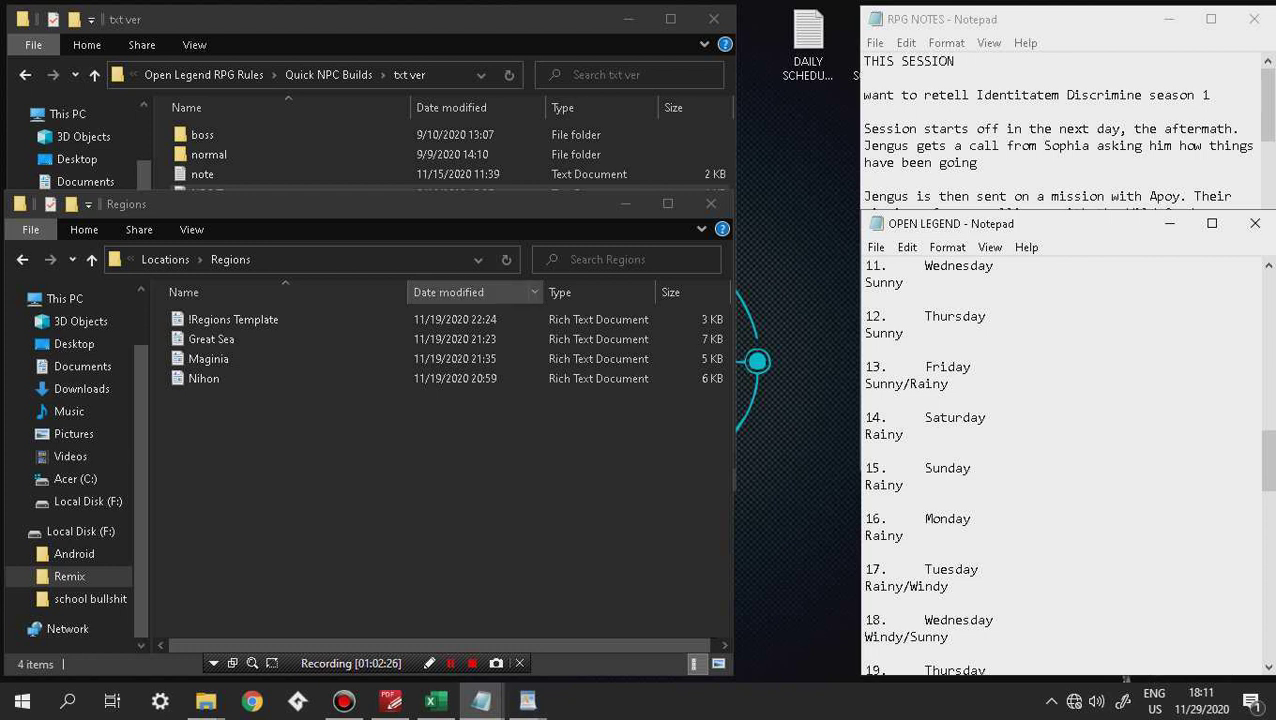
pyautogui.hotkey('alt', 'Tab')
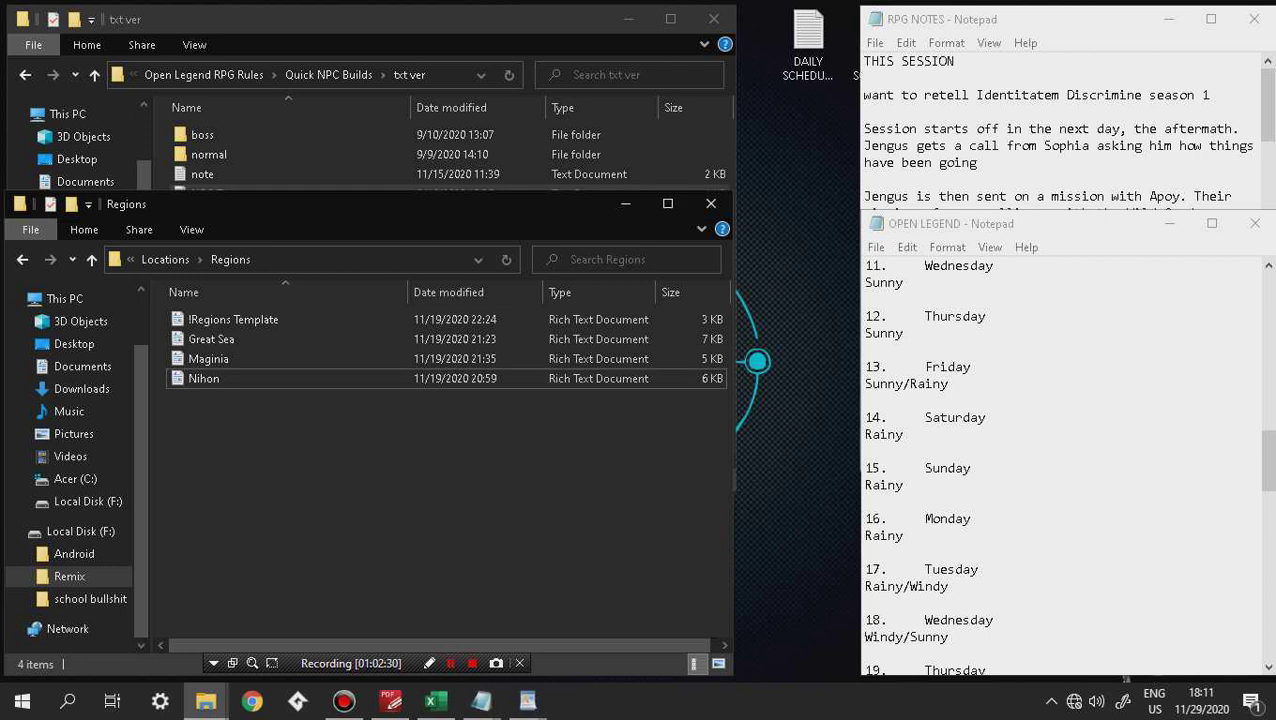
# Switch to the open Apoy Granada document, review its familiar link requirements by rank, and close it
pyautogui.moveTo(481, 701)
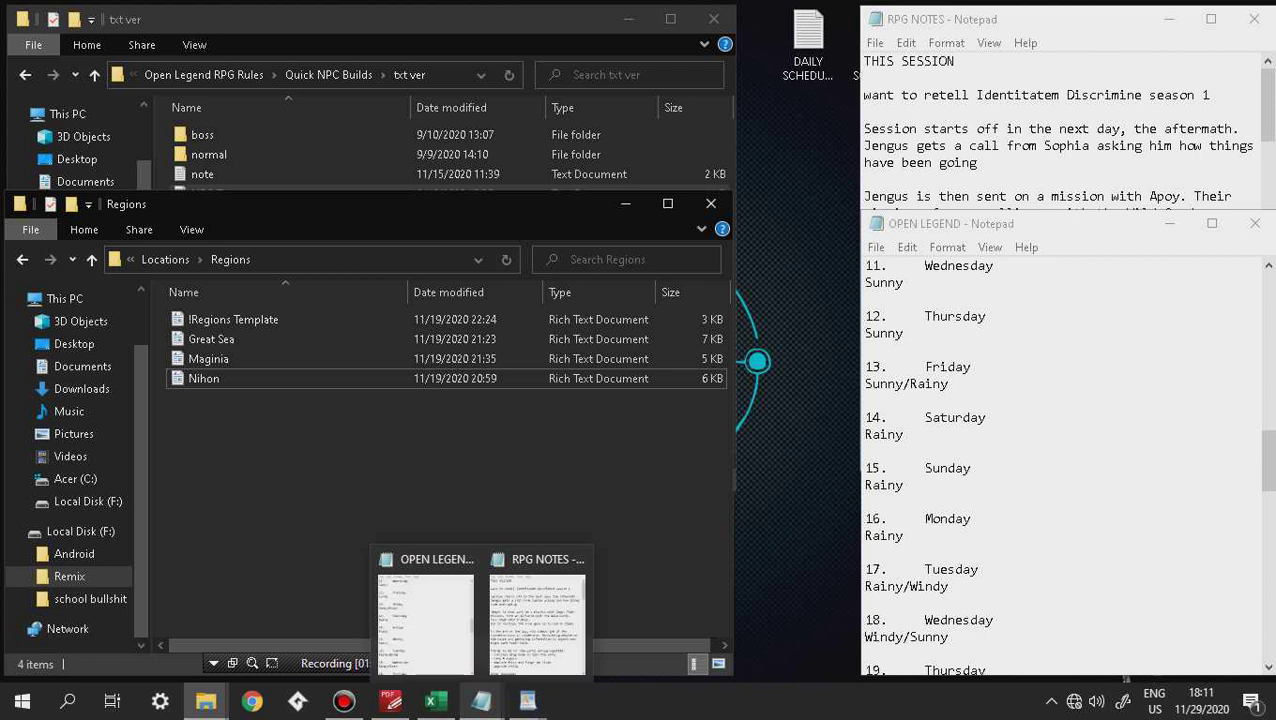
pyautogui.moveTo(528, 701)
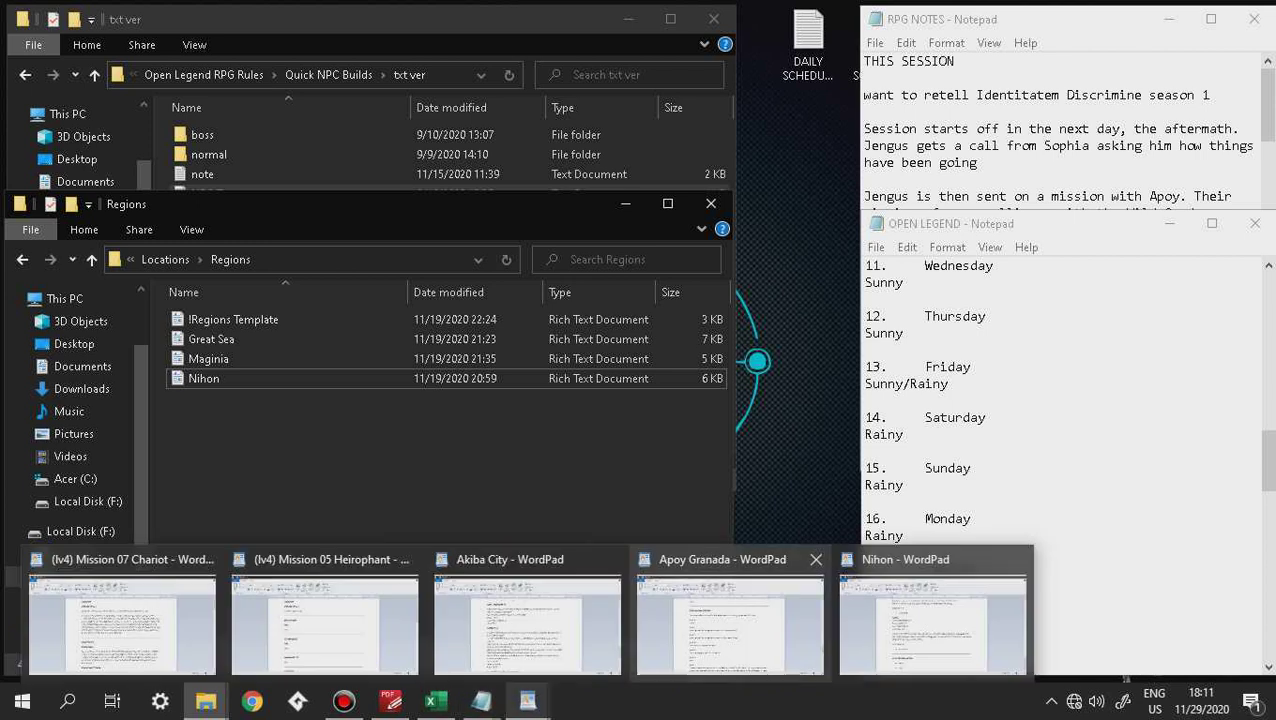
pyautogui.click(730, 620)
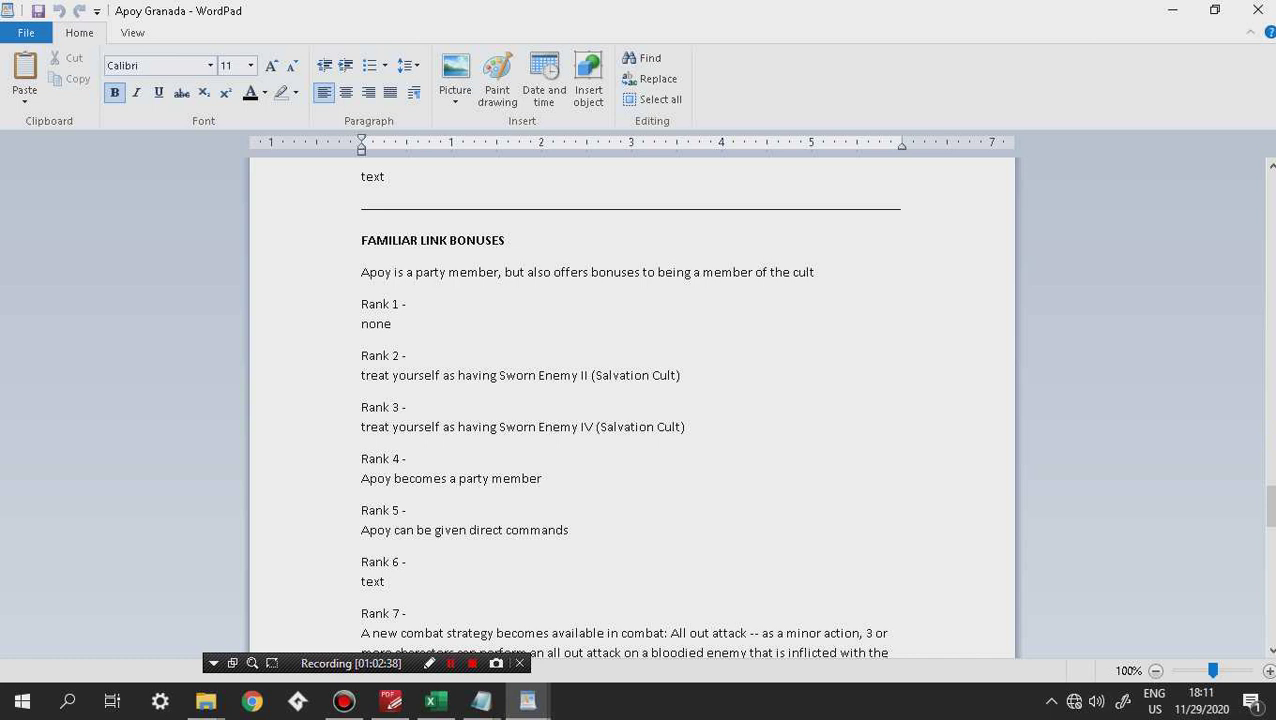
pyautogui.scroll(7, 632, 400)
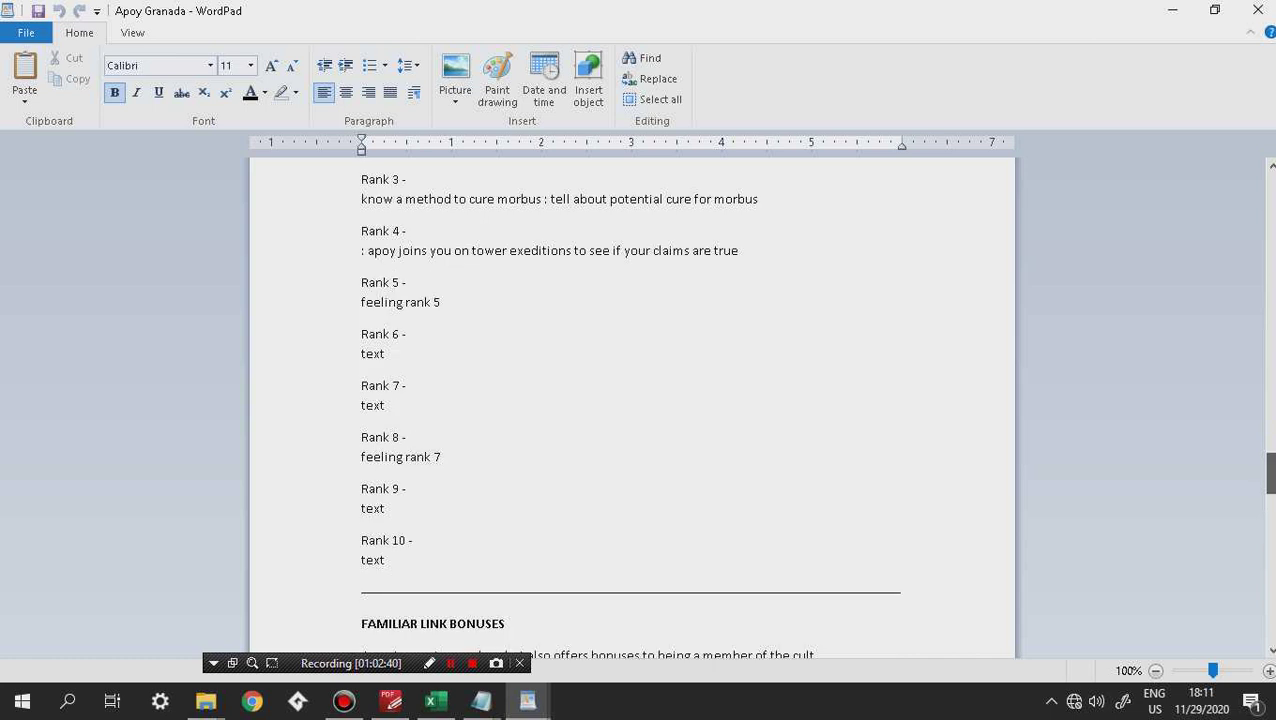
pyautogui.scroll(2, 632, 400)
pyautogui.scroll(2, 632, 400)
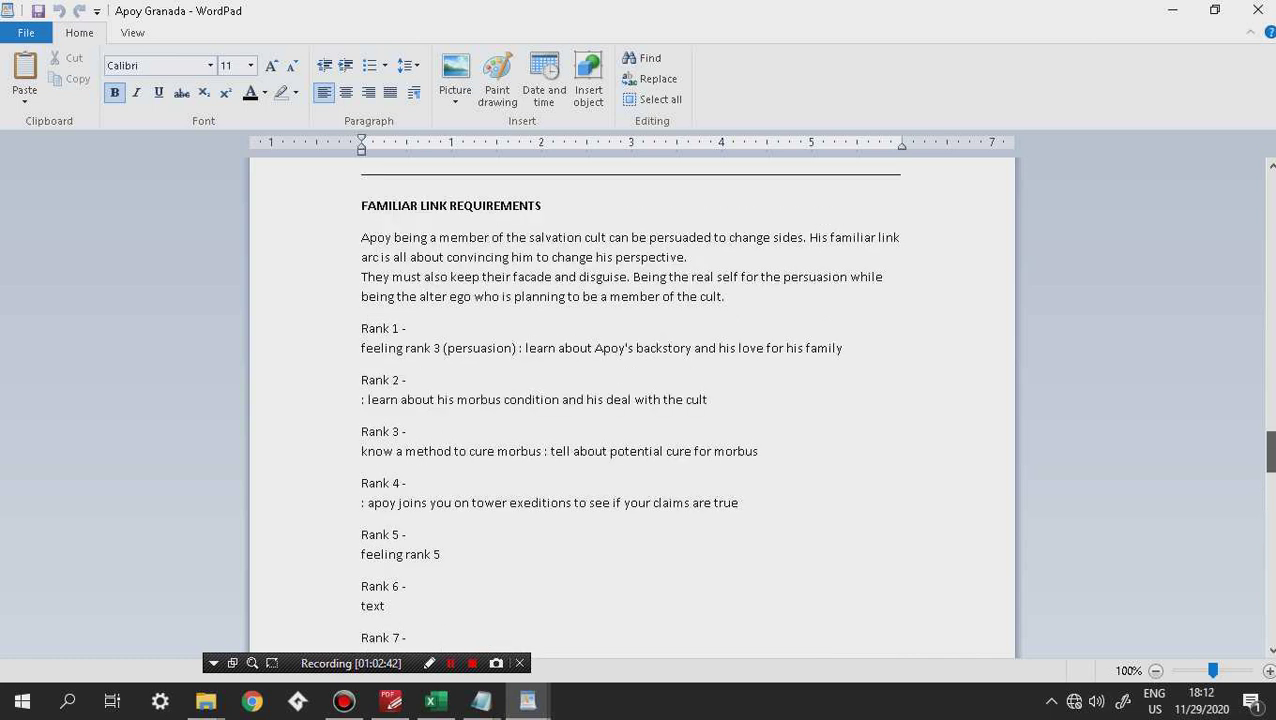
pyautogui.scroll(-1, 632, 400)
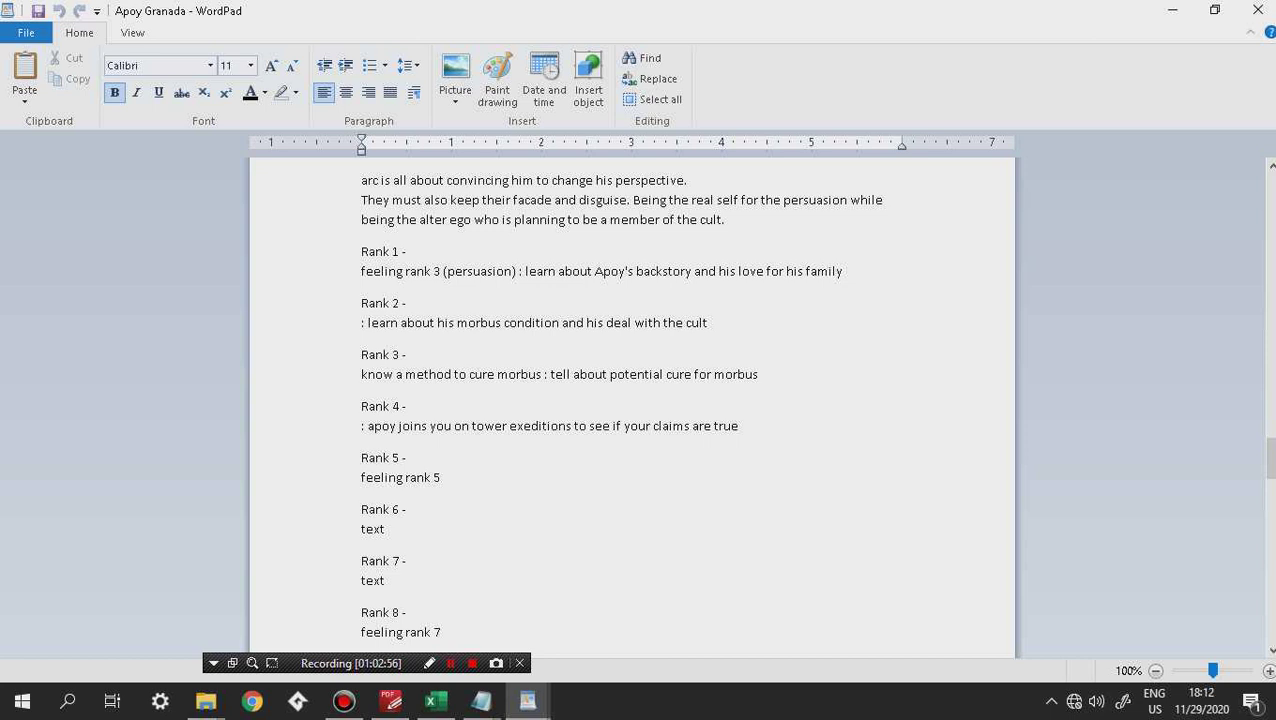
pyautogui.click(1257, 9)
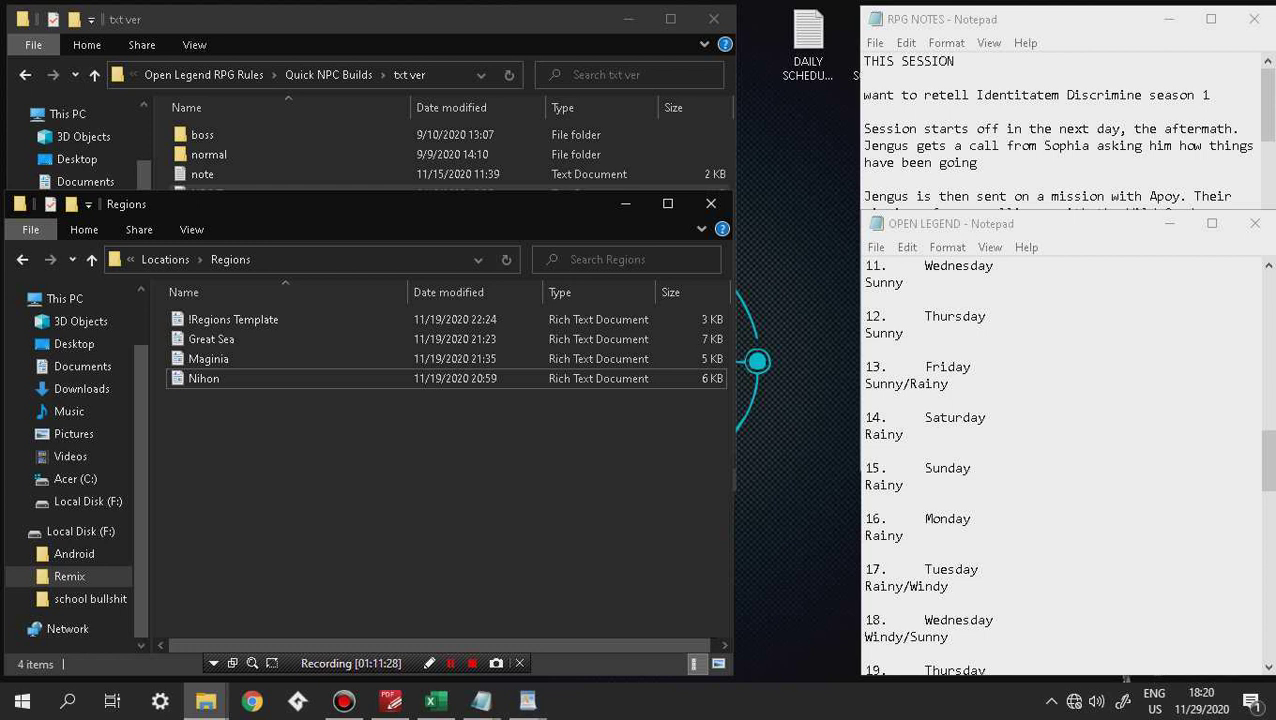
# Bring the Quick NPC Builds > txt ver folder window to the front
pyautogui.hotkey('alt', 'Tab')
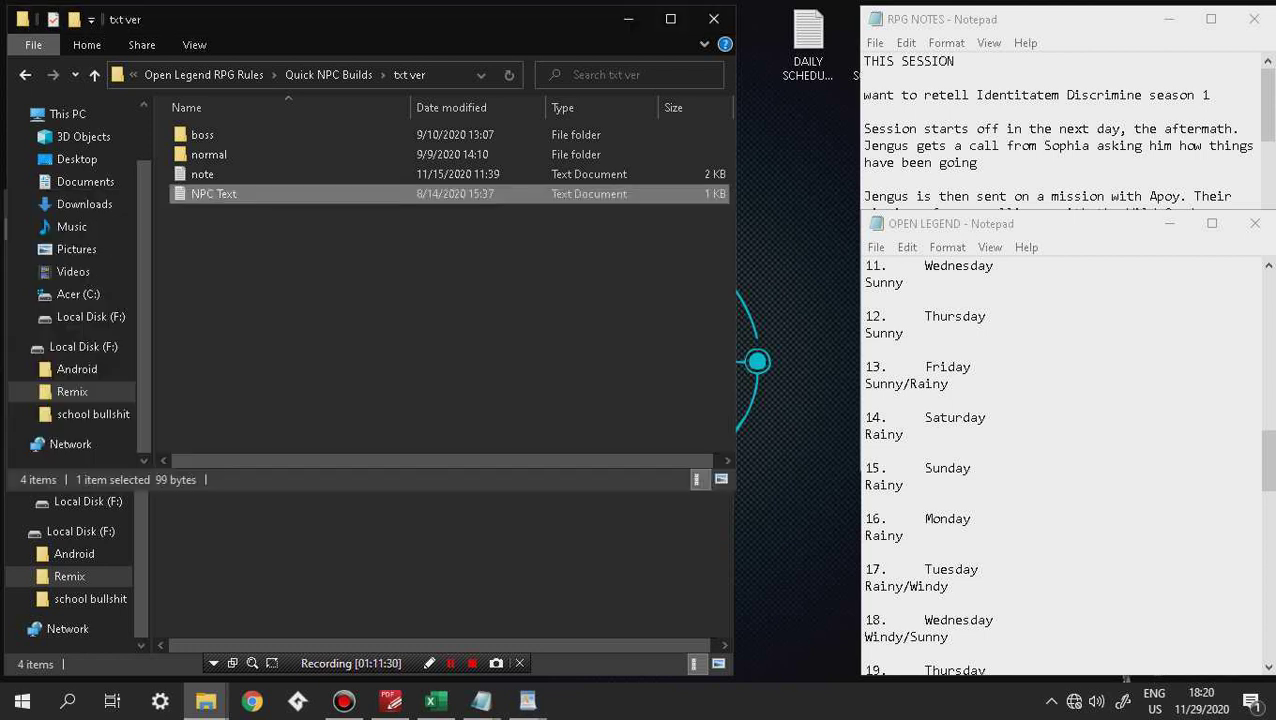